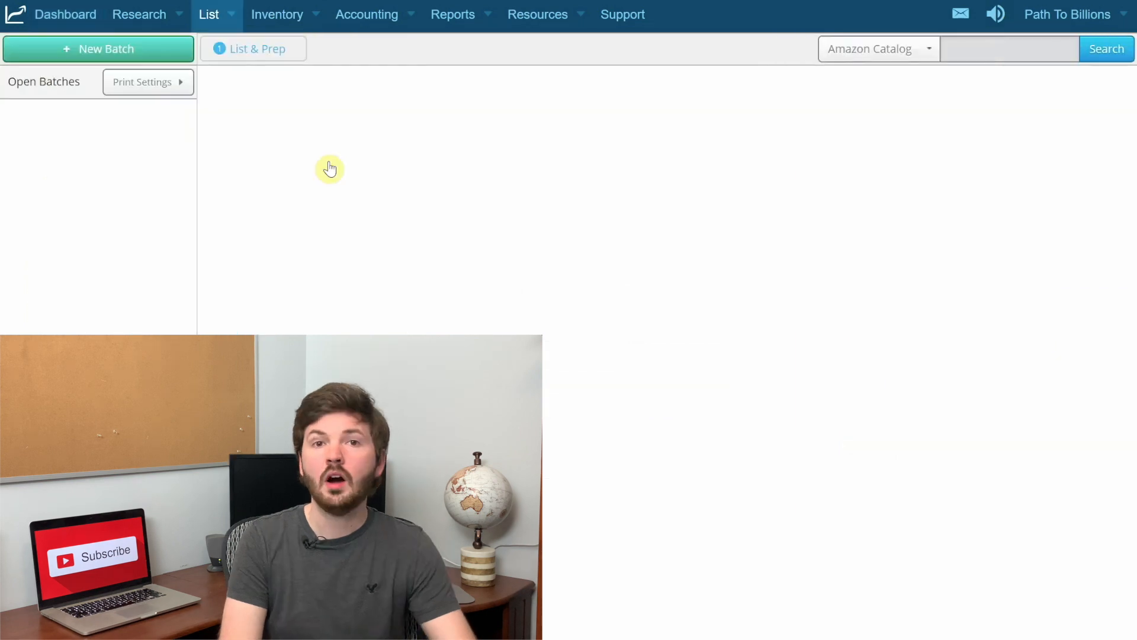
Create a new FBA batch for individual products with private workflow, self-labelled items and small parcel delivery
click(155, 53)
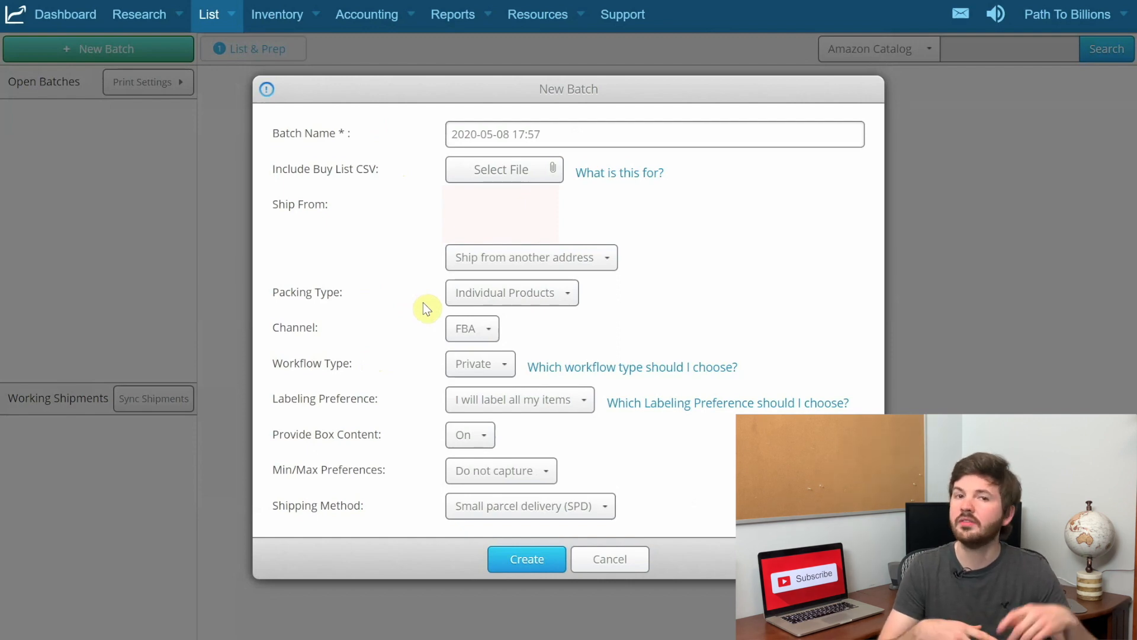
click(453, 293)
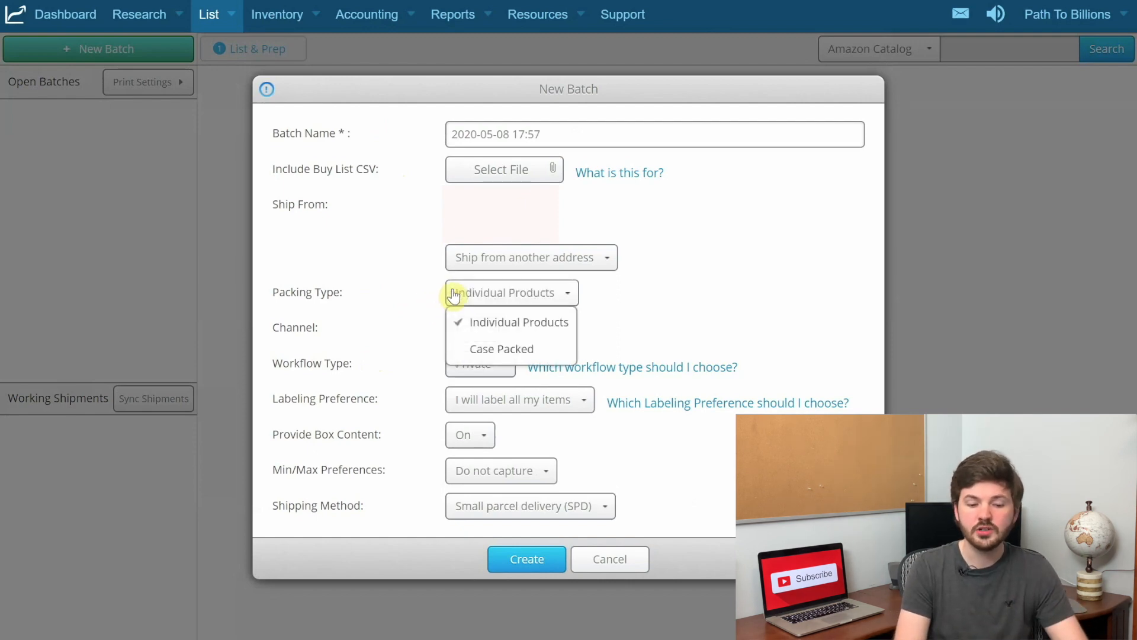
click(362, 302)
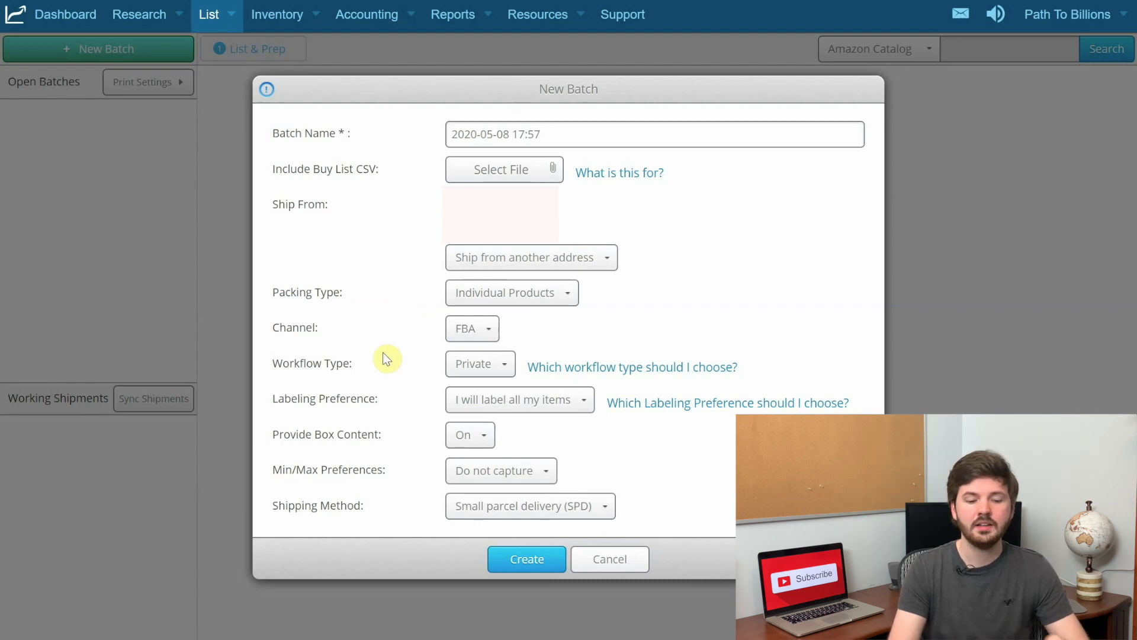
click(454, 373)
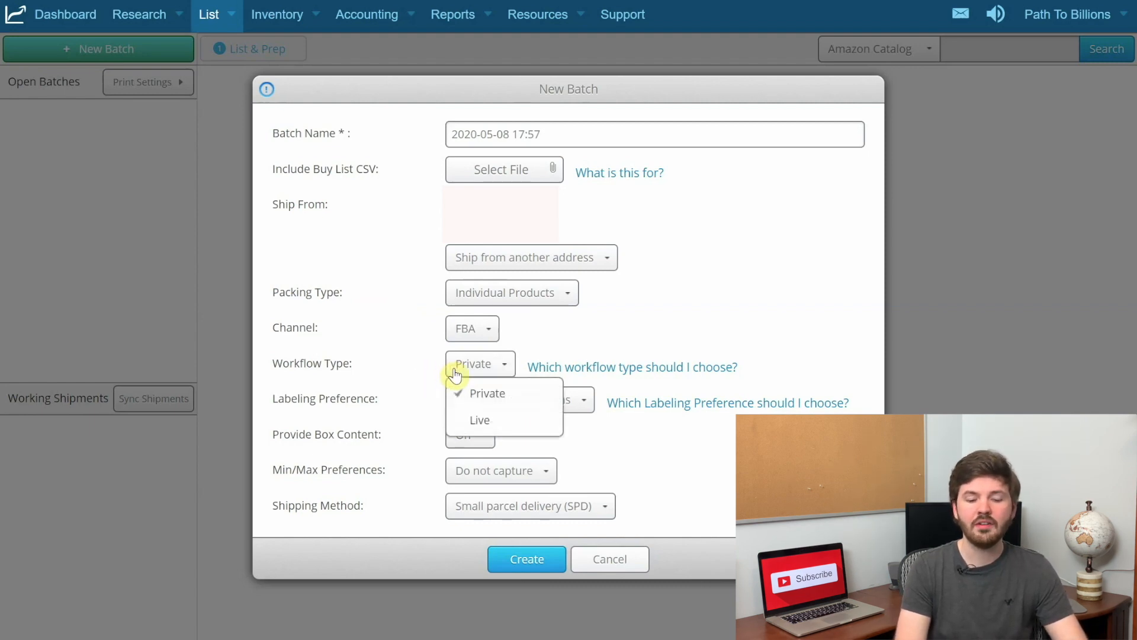
click(398, 370)
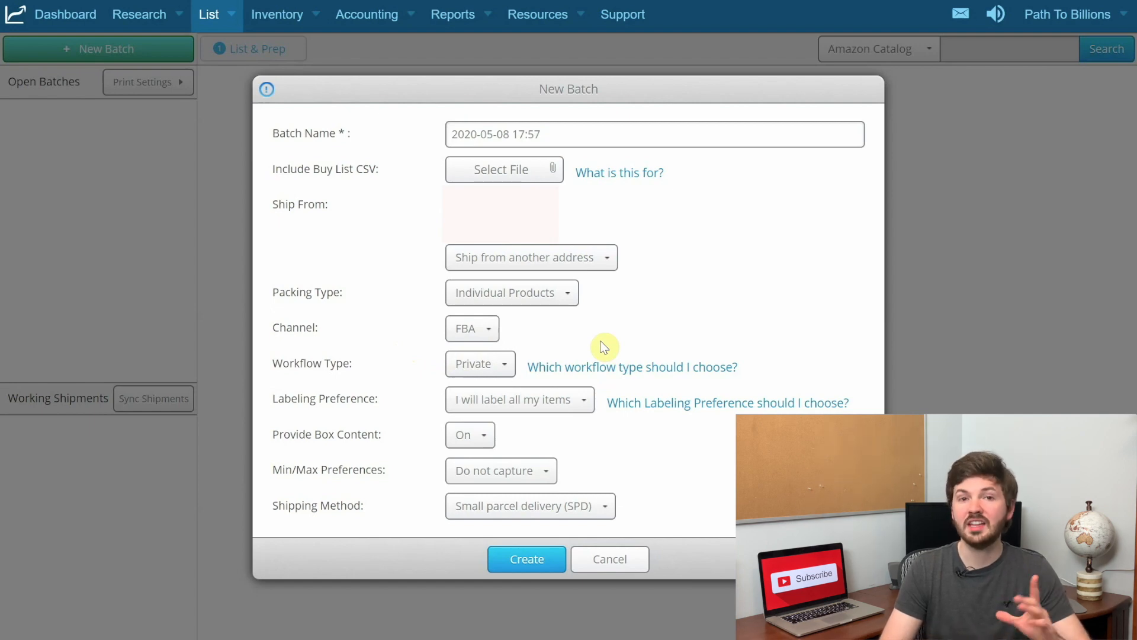
click(446, 405)
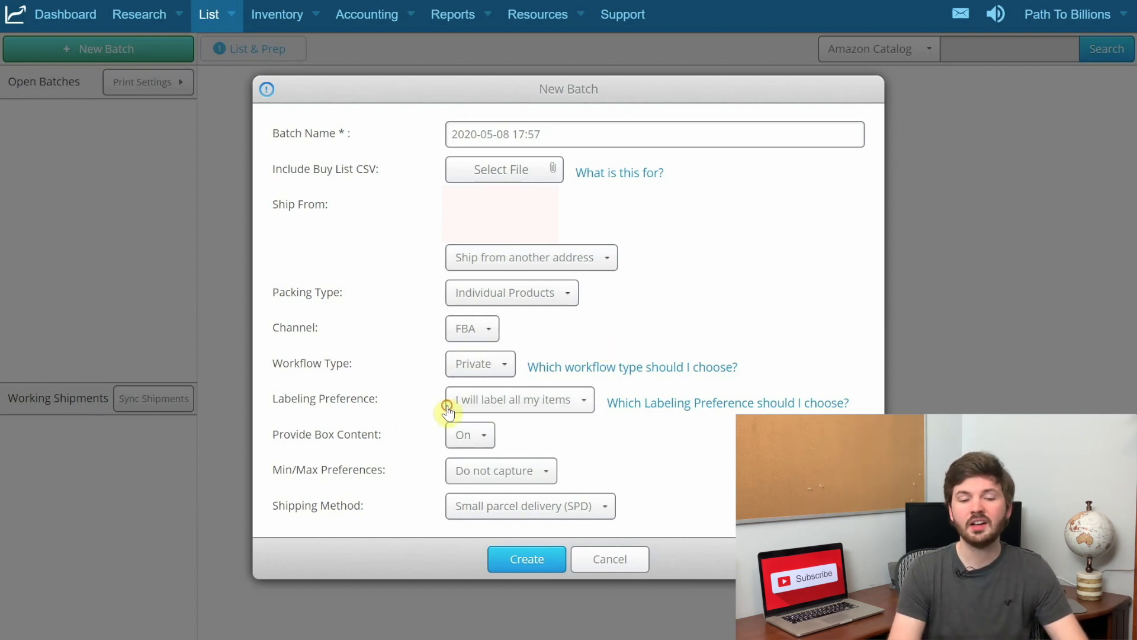
click(400, 410)
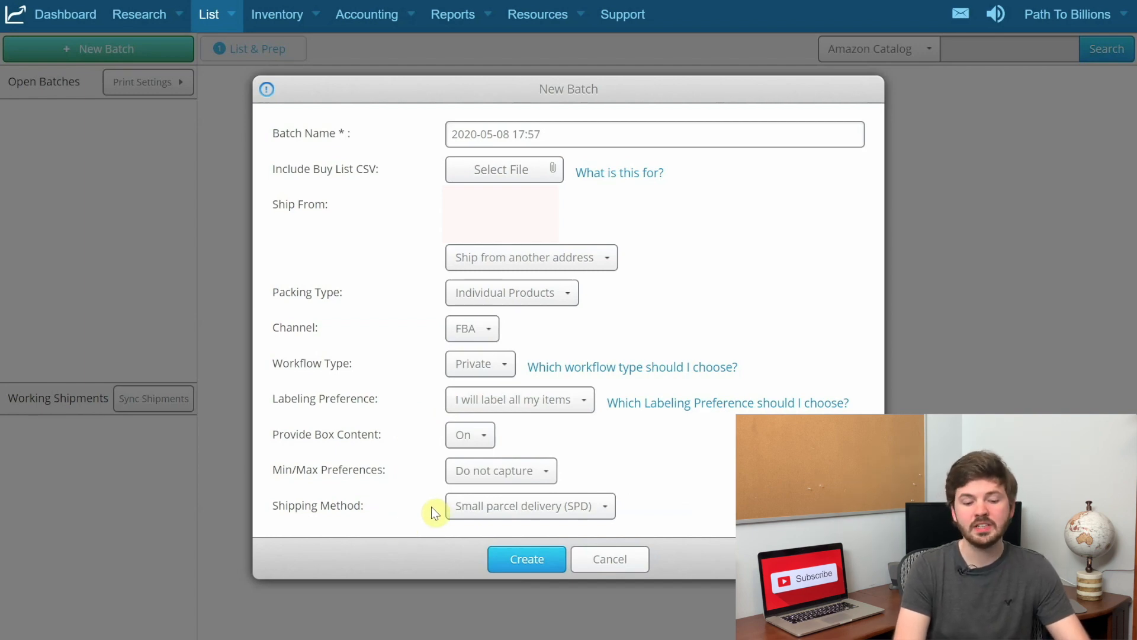
click(468, 507)
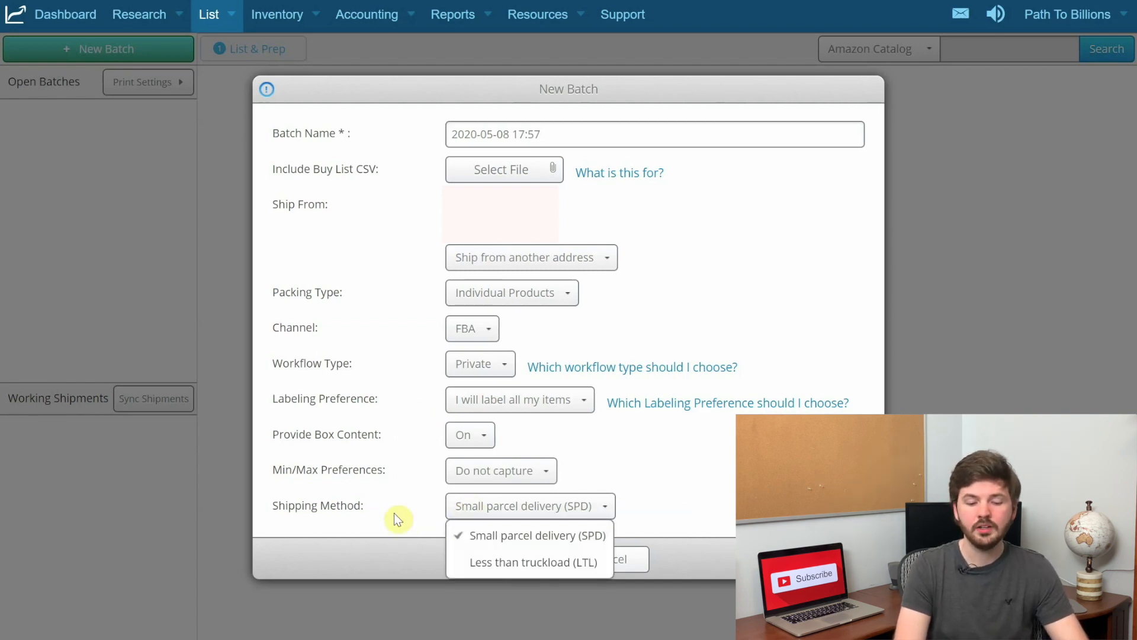
click(394, 513)
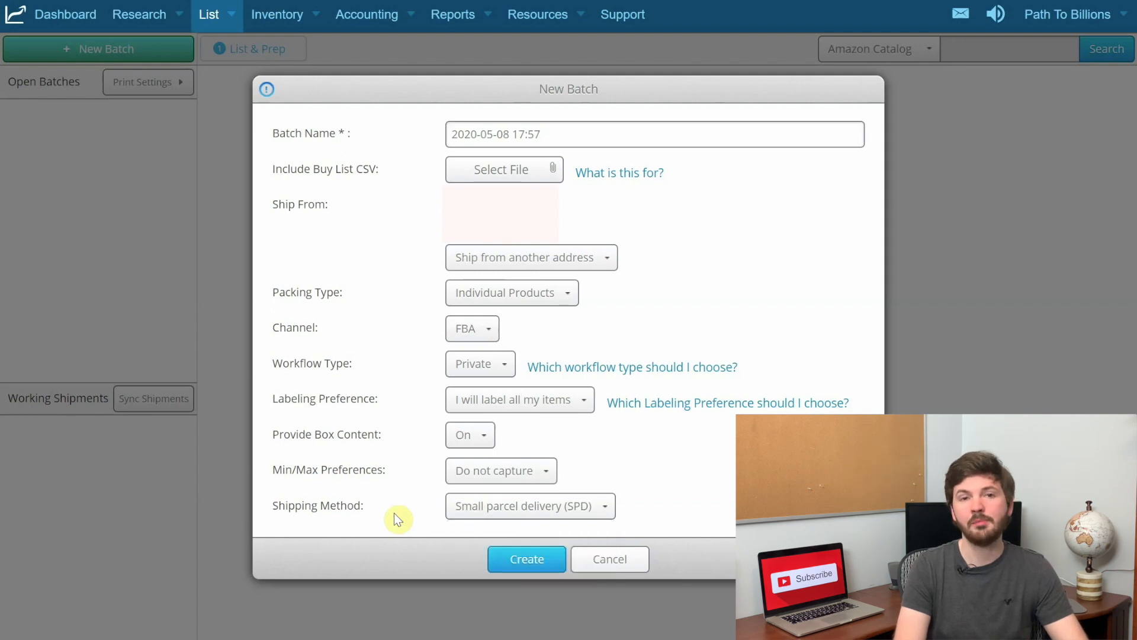
click(514, 572)
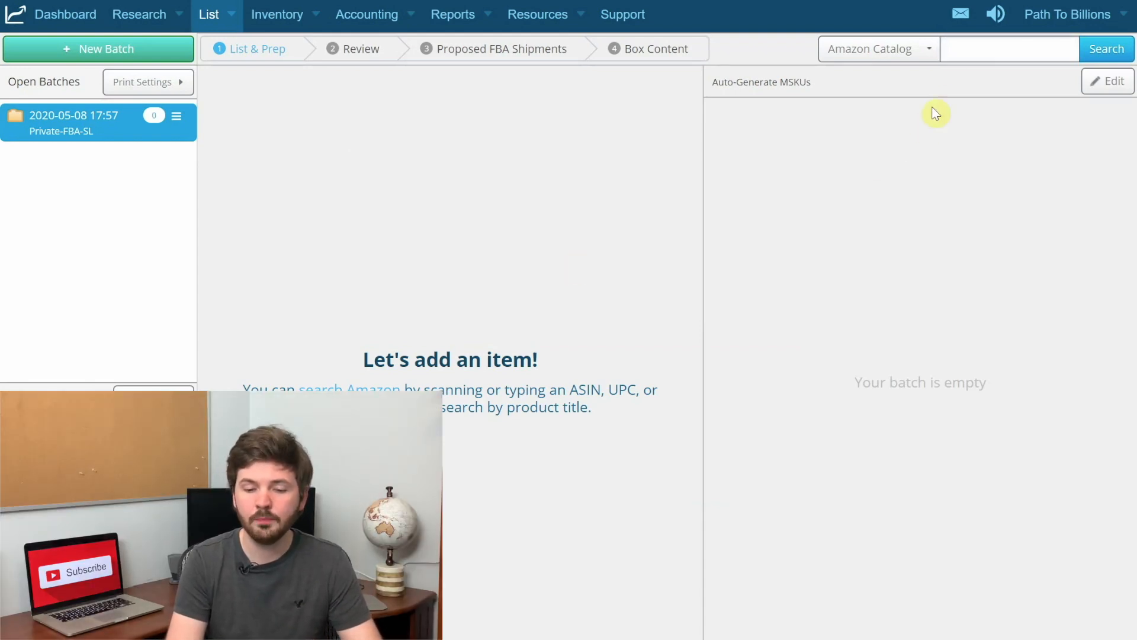
click(952, 53)
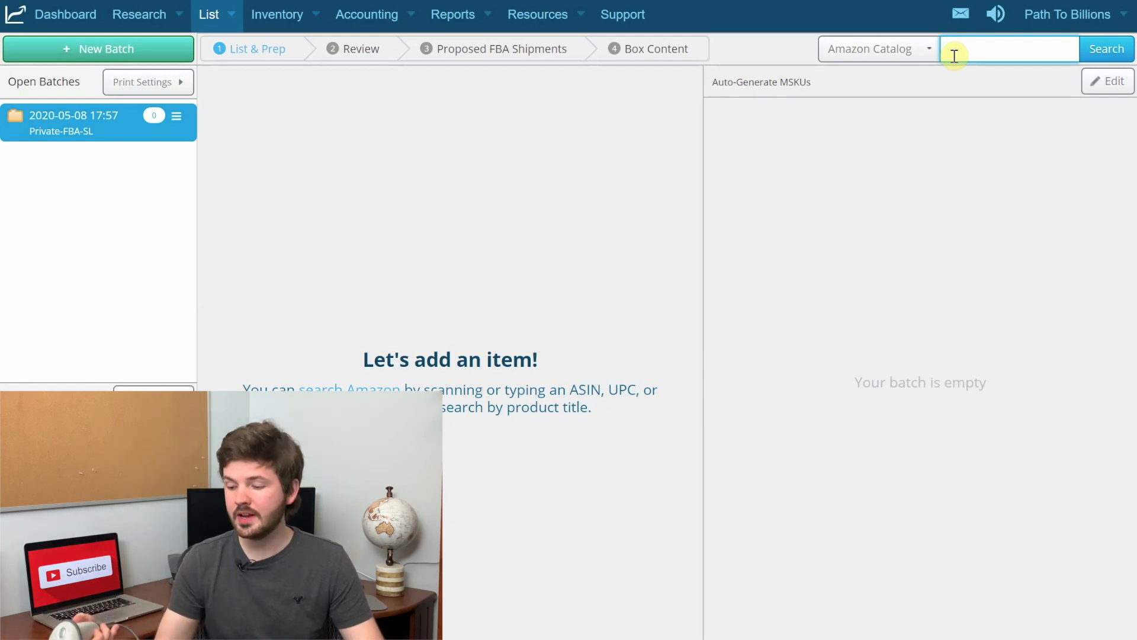
text(9780307465351)
key(Return)
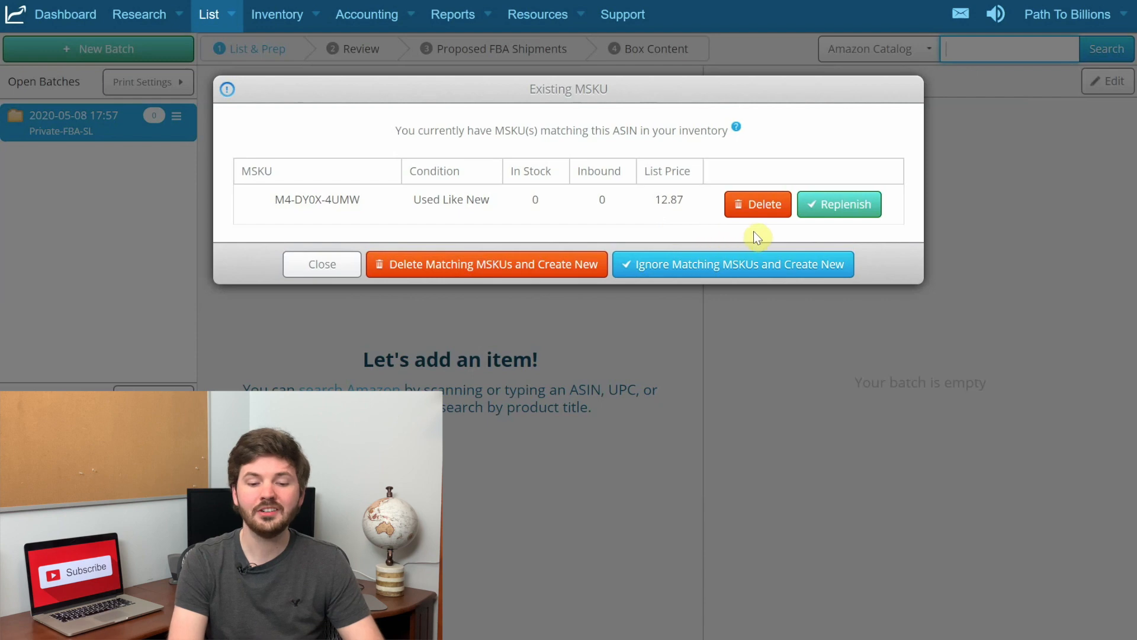
click(813, 218)
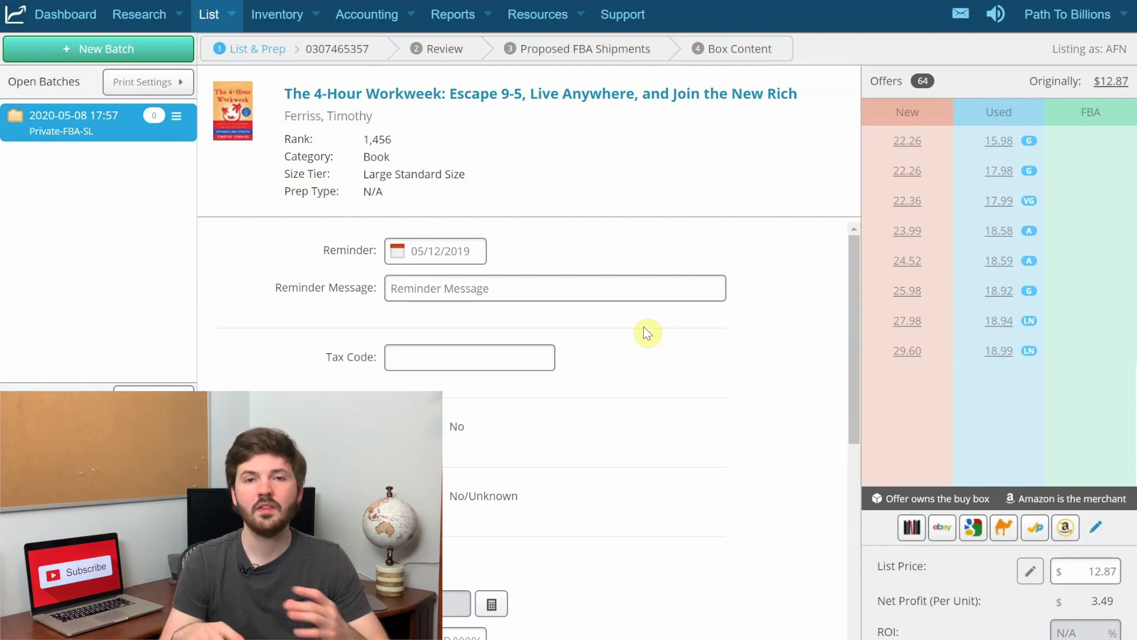
Set the book's total quantity to 5
scroll(647, 333, down, 1)
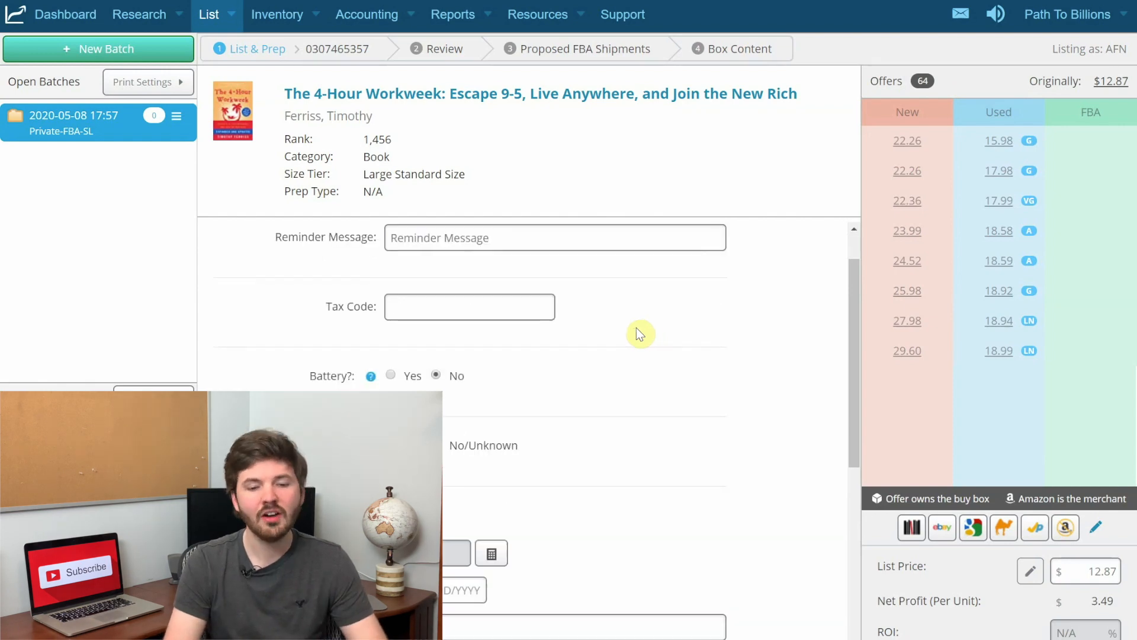
scroll(596, 343, down, 1)
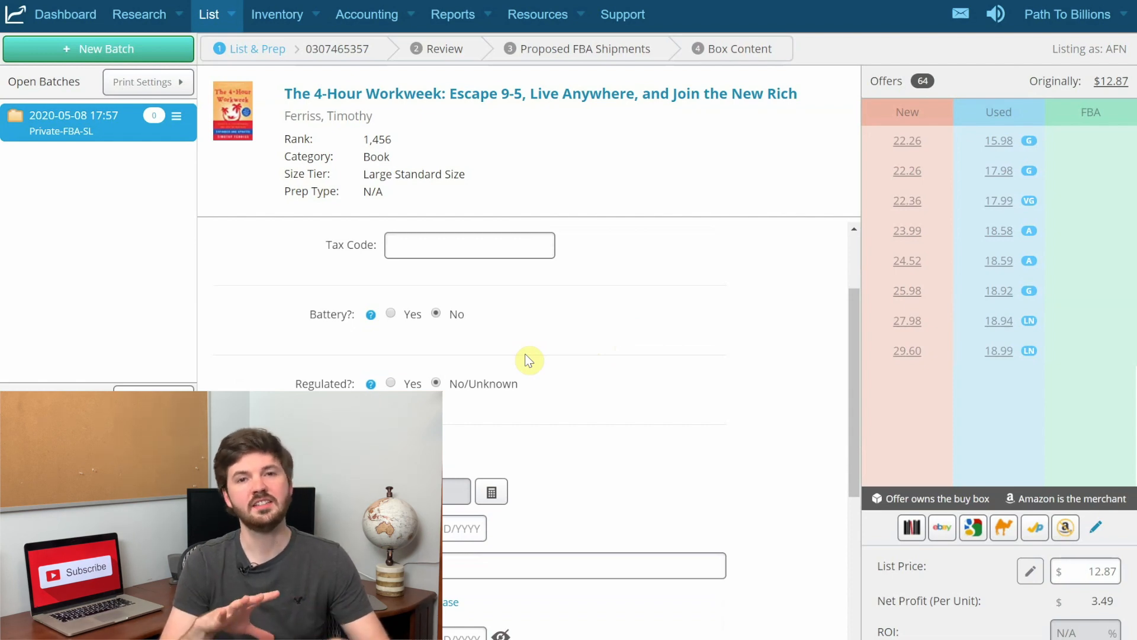
scroll(529, 360, down, 1)
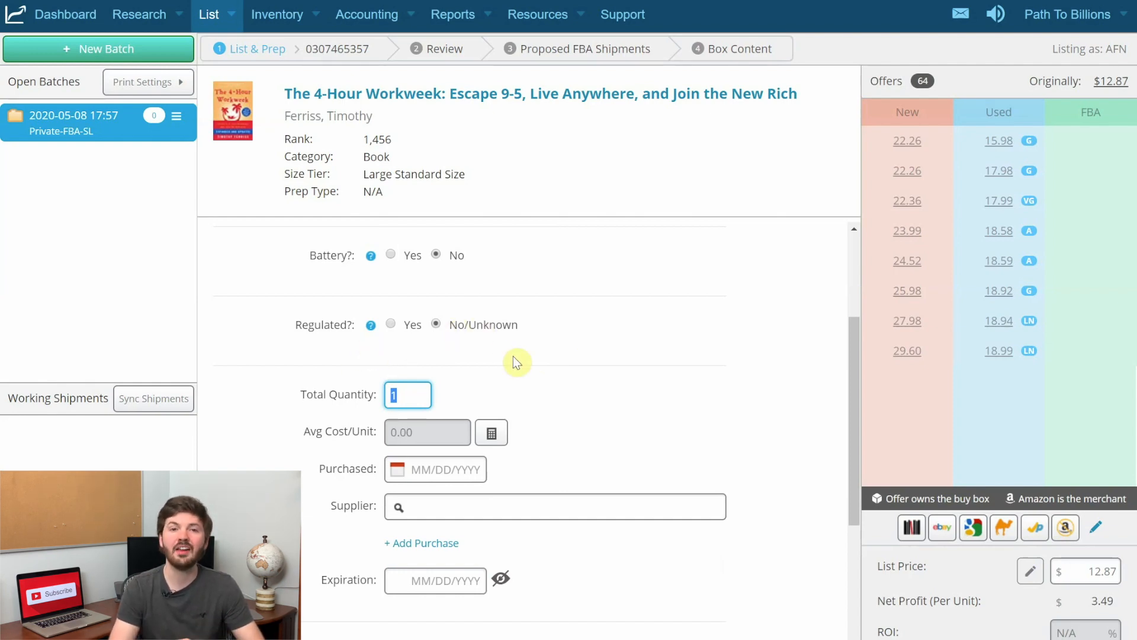
scroll(635, 368, up, 1)
scroll(636, 370, down, 3)
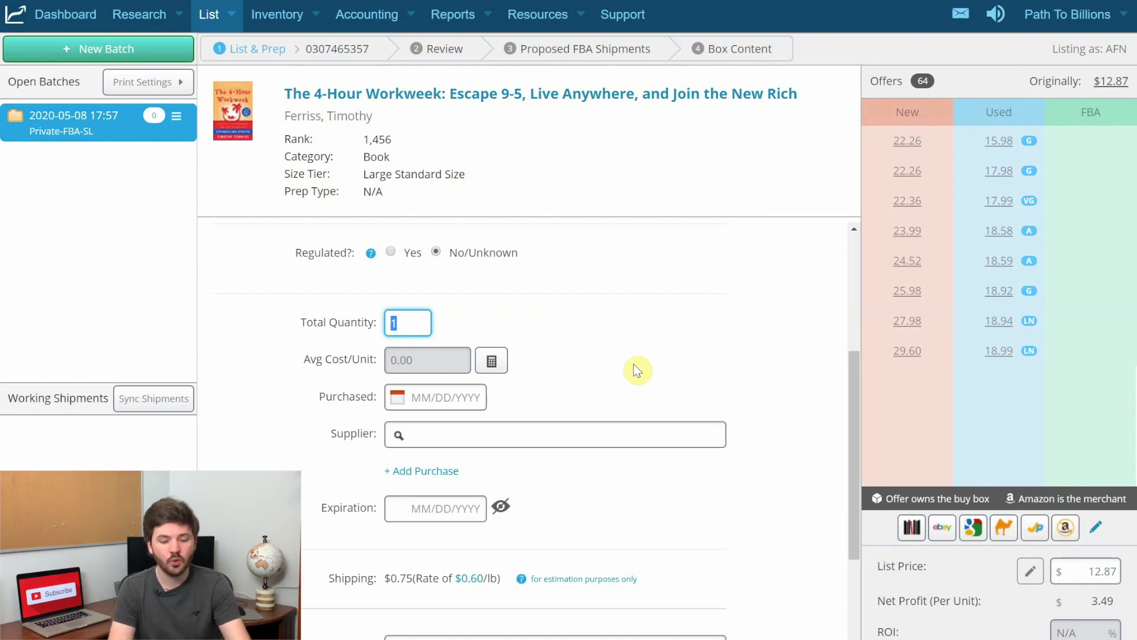
text(5)
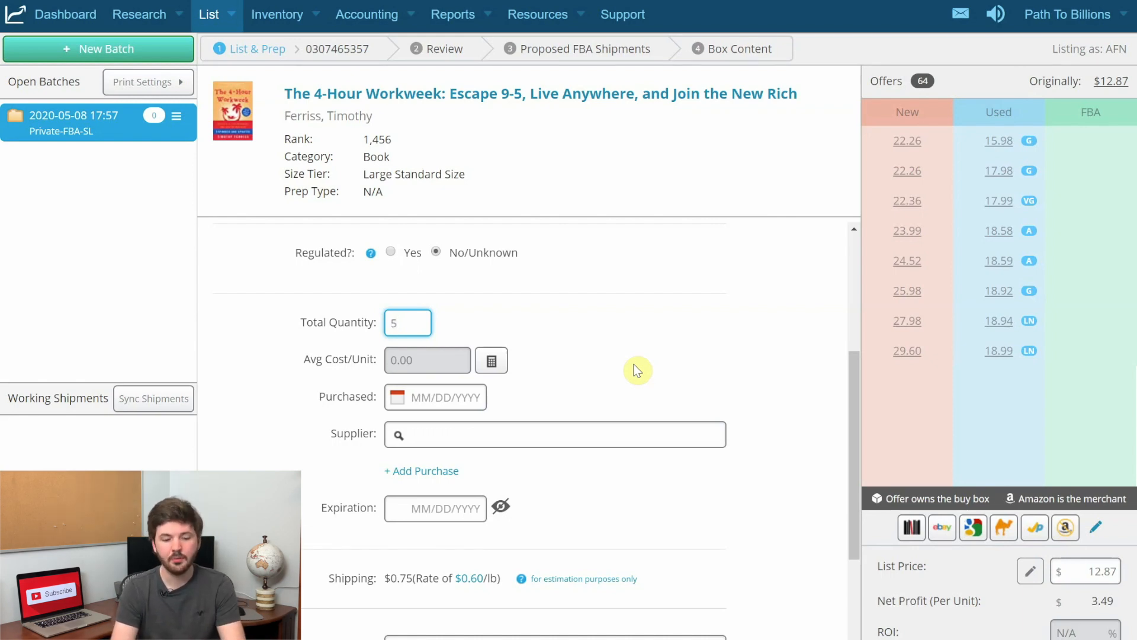
Enter a unit cost of $10 with a 5% discount and 6.625% sales tax, and set the purchase date to 05/04/2020
key(Tab)
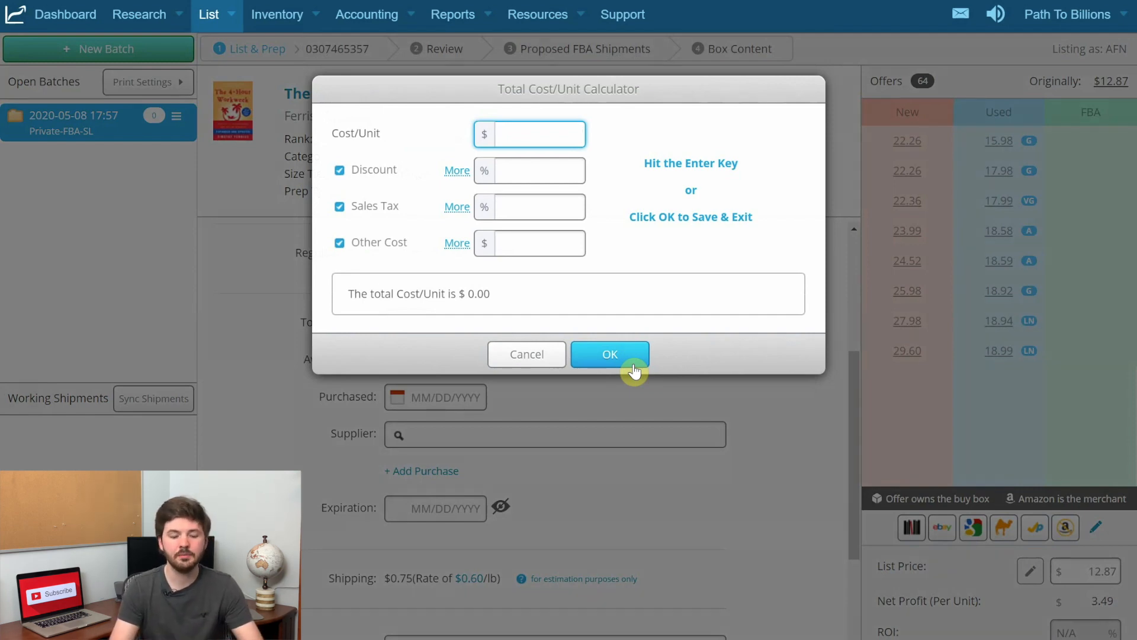
text(10)
key(Tab)
text(6.6)
text(25)
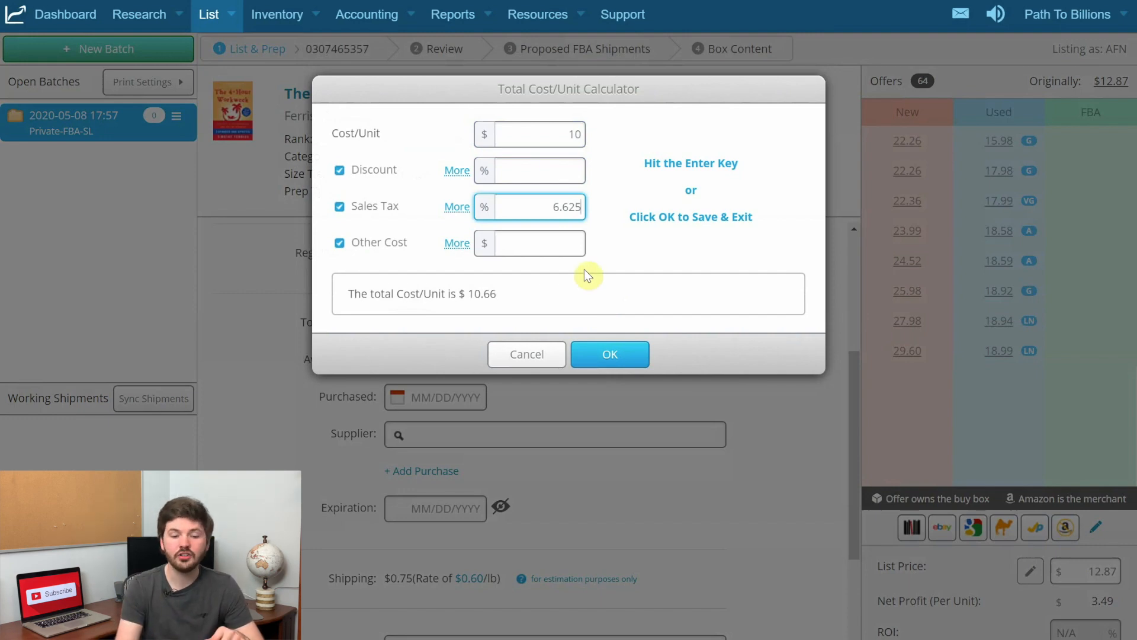
click(553, 176)
text(5)
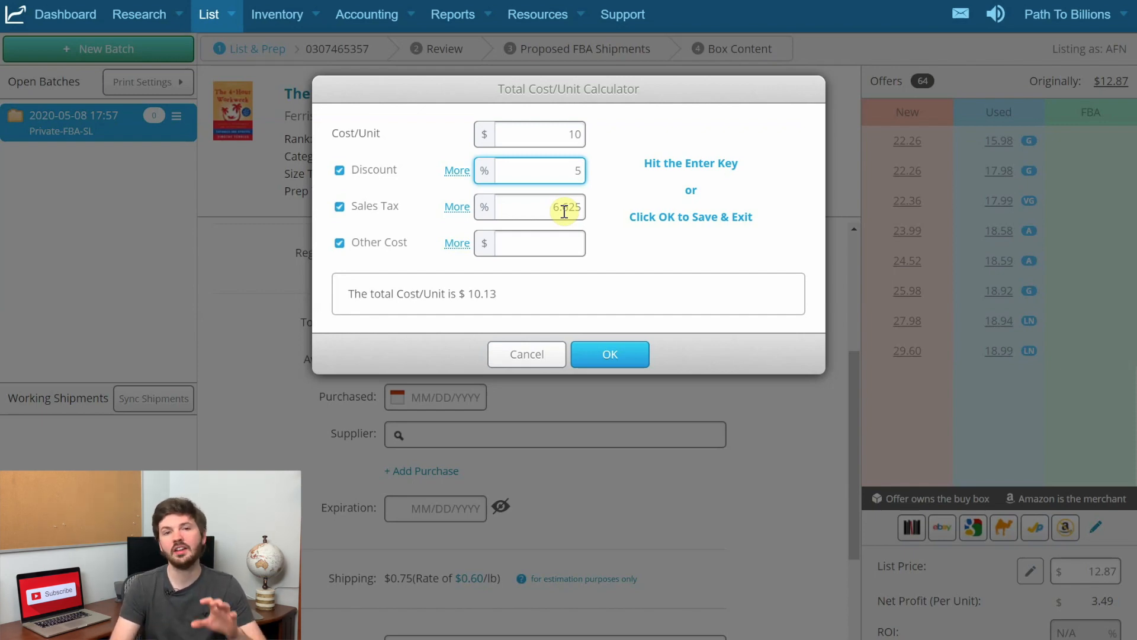
click(612, 355)
click(397, 403)
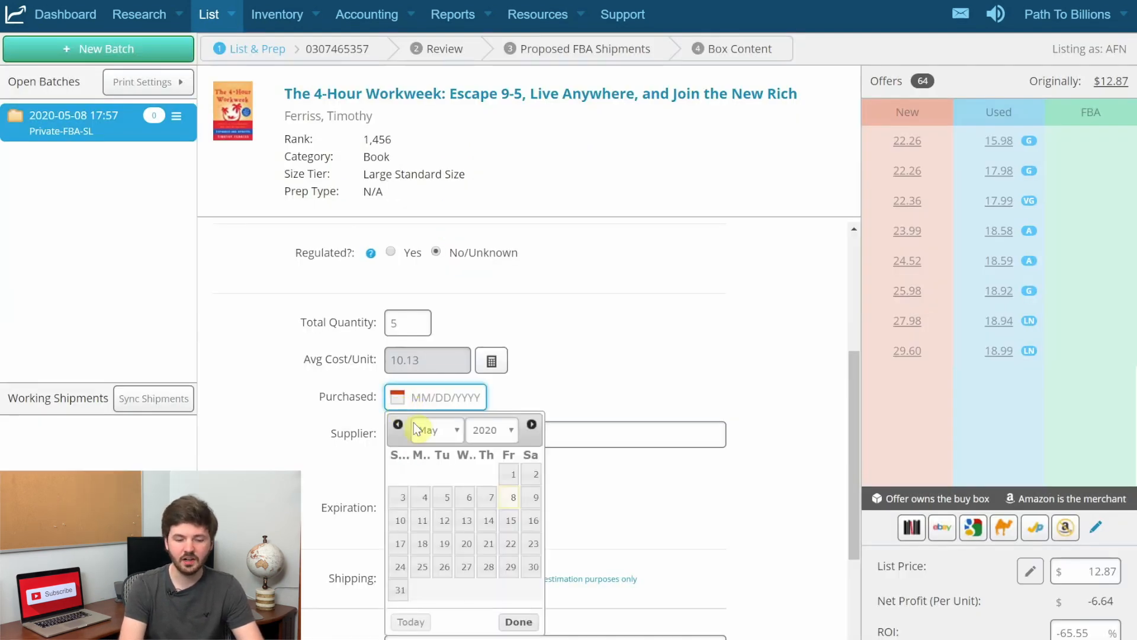
click(428, 494)
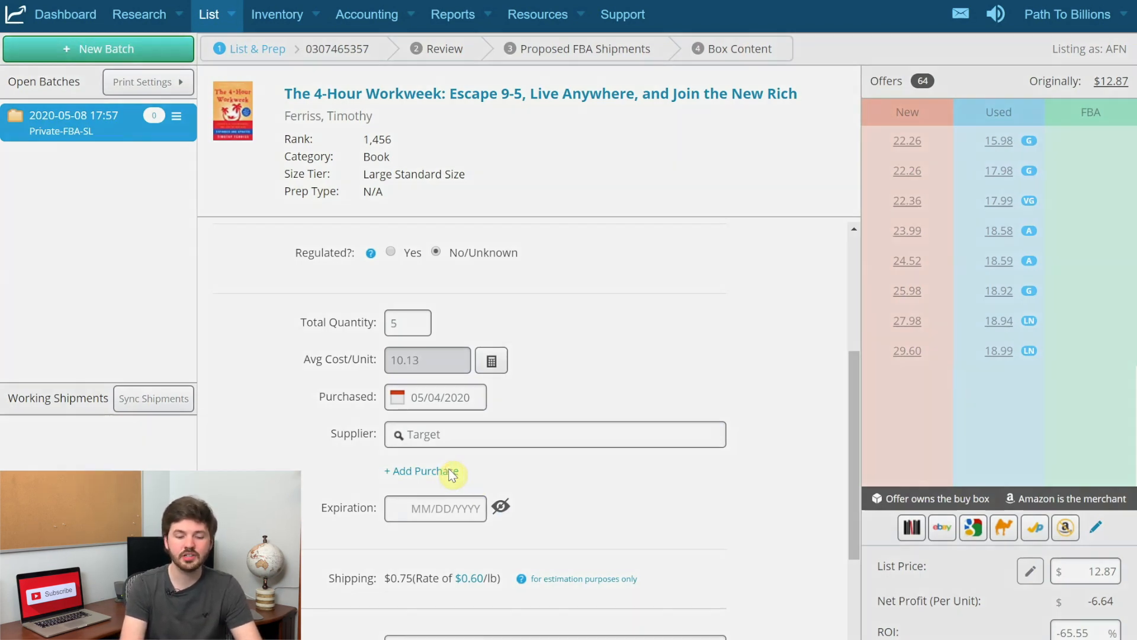
Add a second purchase row for the book and set the first purchase's quantity to 3
click(453, 472)
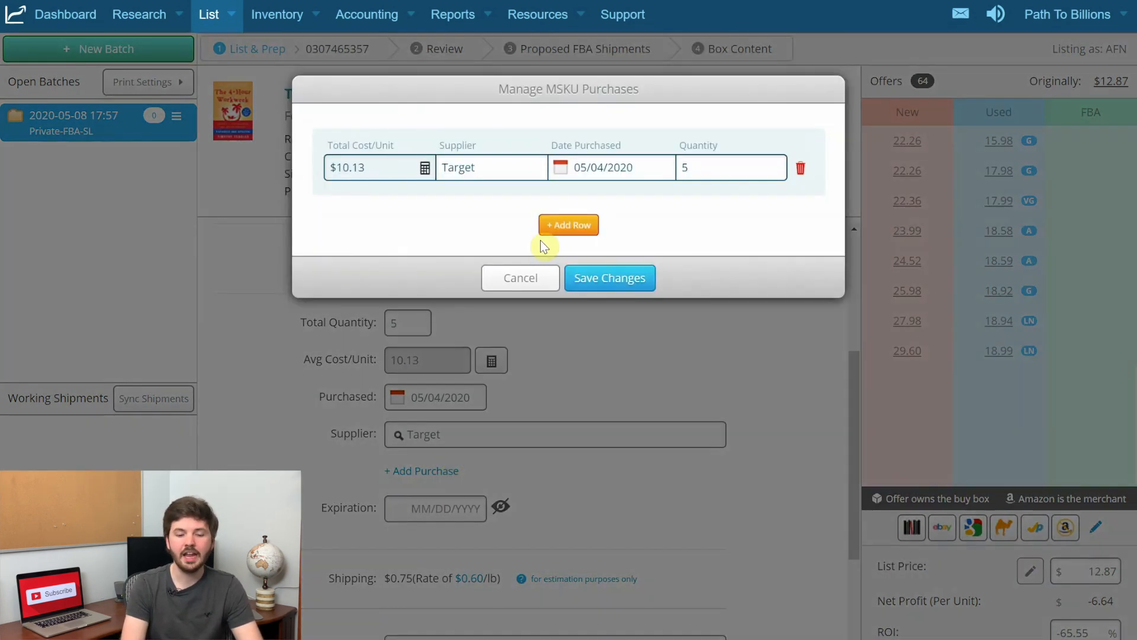
click(564, 228)
double_click(703, 176)
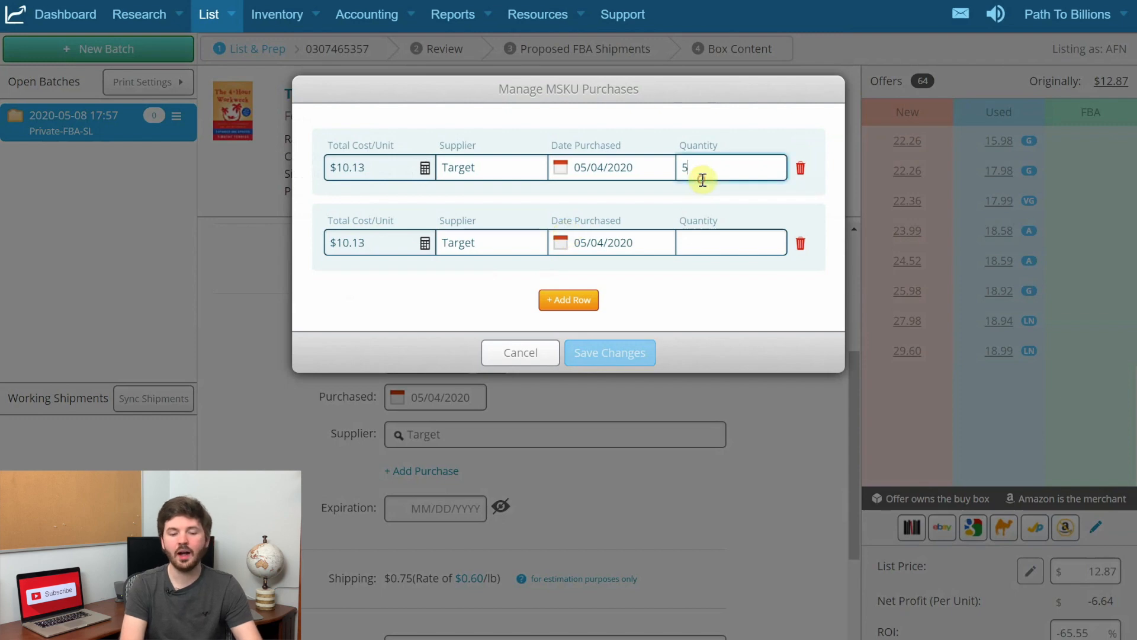
text(3)
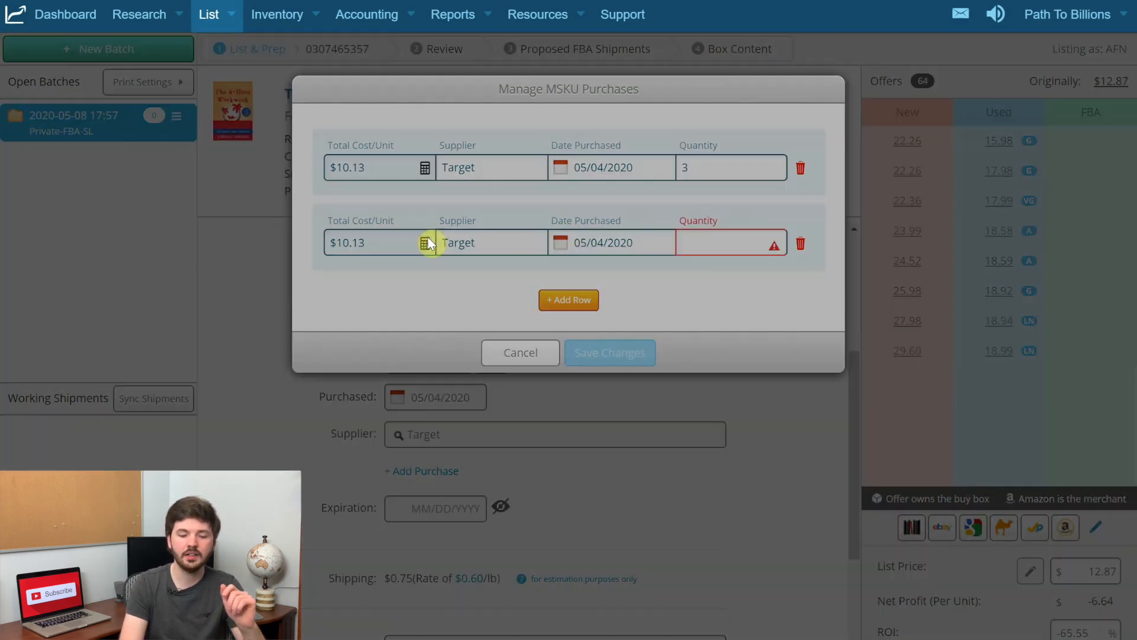
Remove the discount from the second purchase's unit cost calculation
click(426, 242)
click(558, 171)
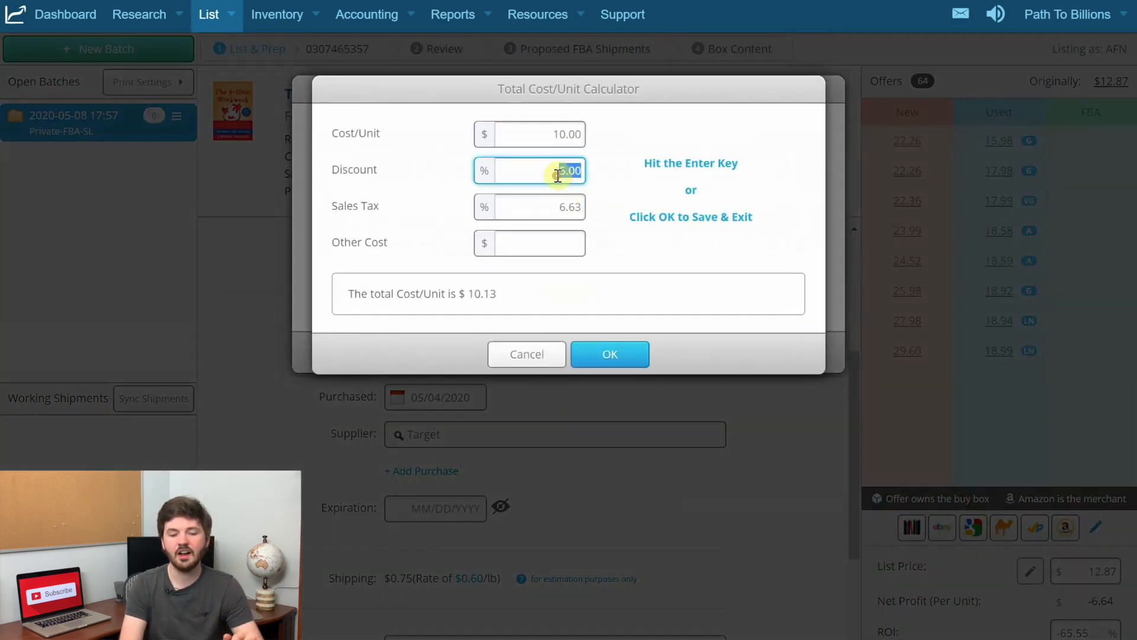
key(BackSpace)
click(607, 353)
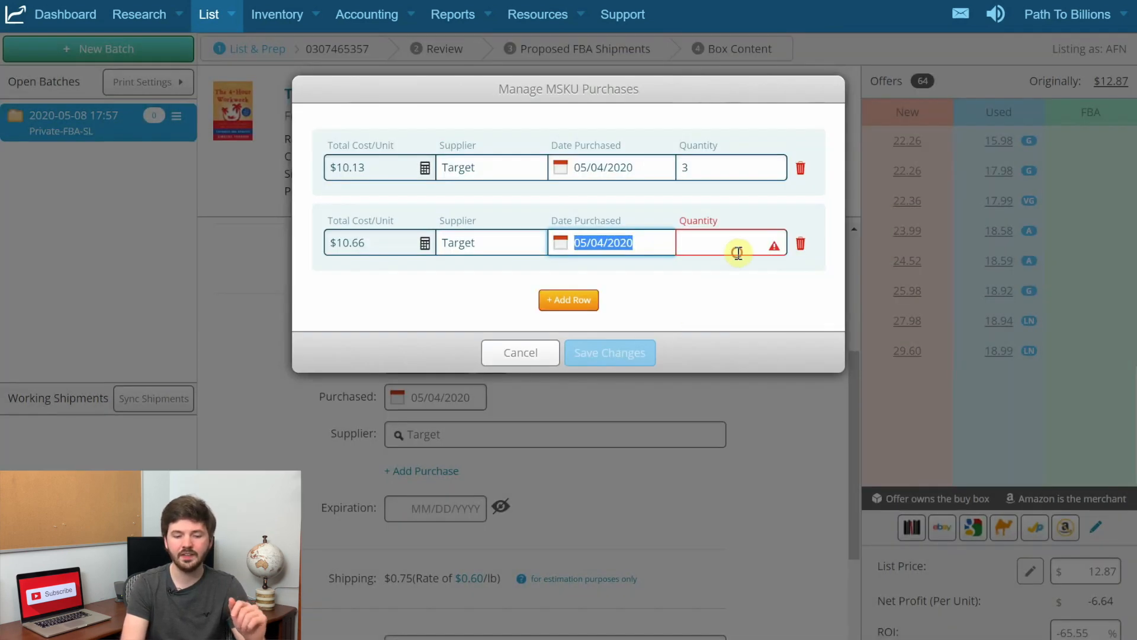
Give the second purchase a quantity of 2 and a date of 05/05/2020, and save the purchases
click(735, 248)
text(2)
click(554, 243)
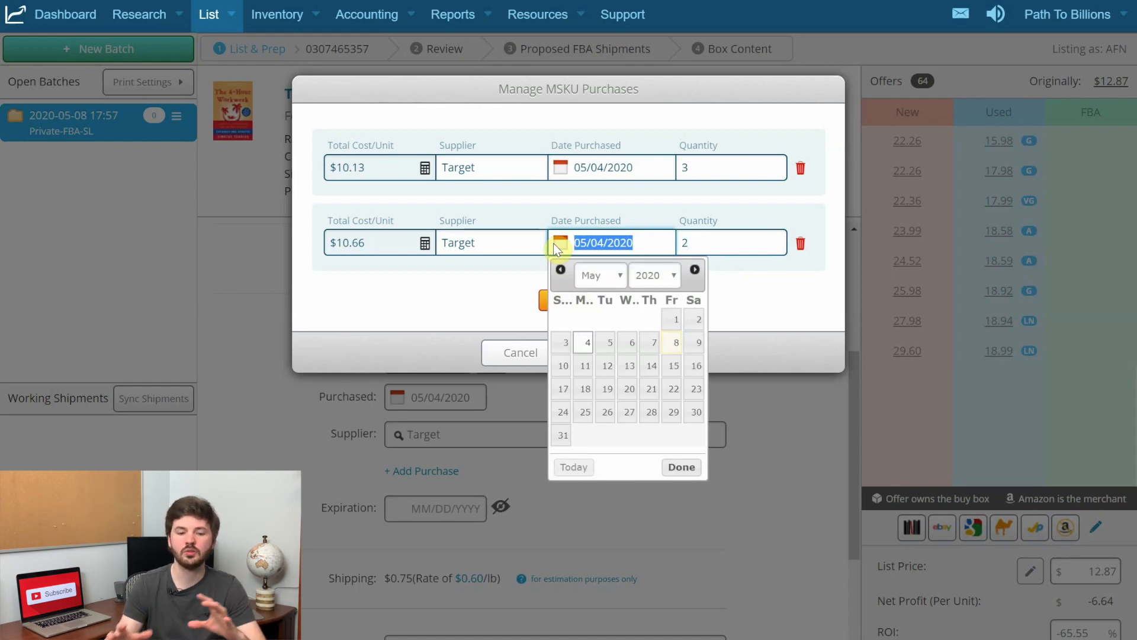
click(607, 342)
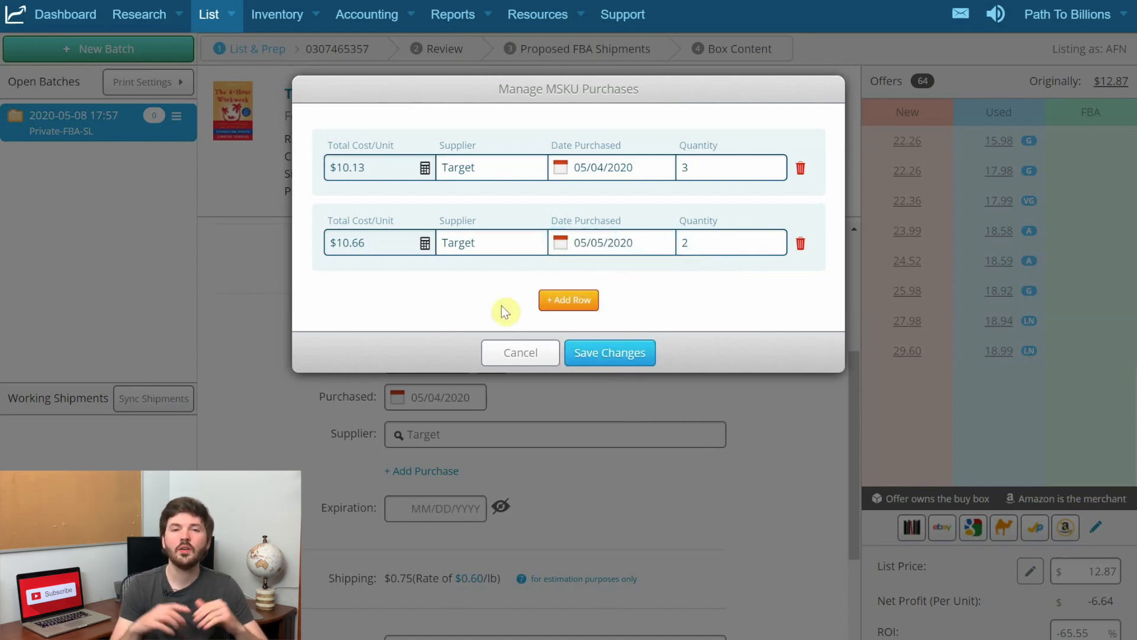
click(613, 353)
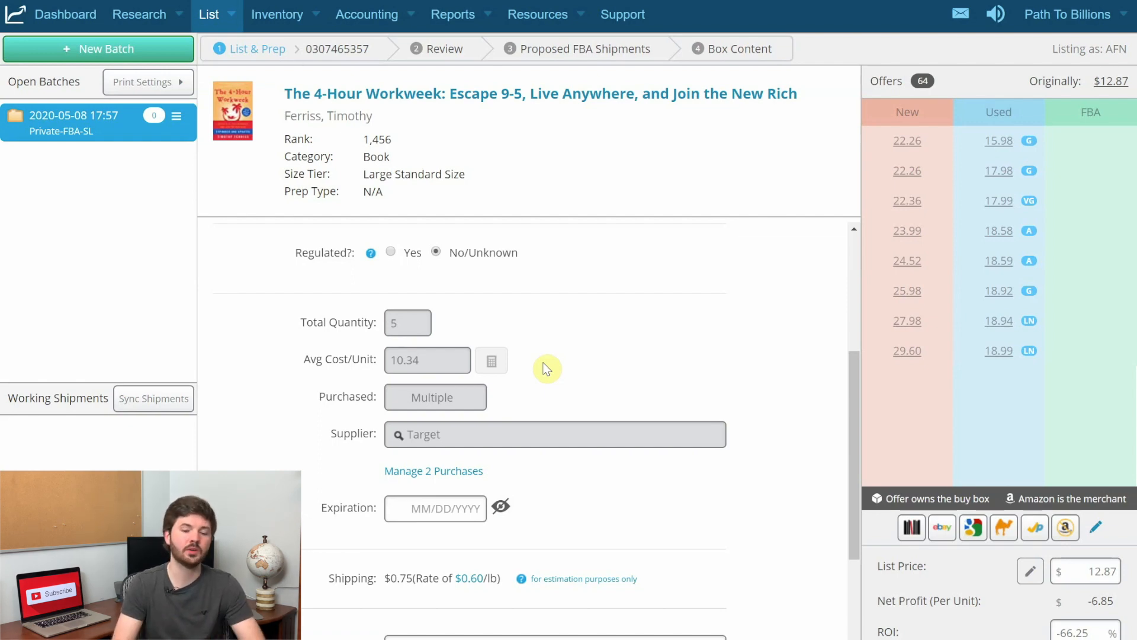
Match the list price to the 18.99 used like new offer and add the book to the batch
scroll(686, 325, down, 1)
scroll(685, 320, down, 3)
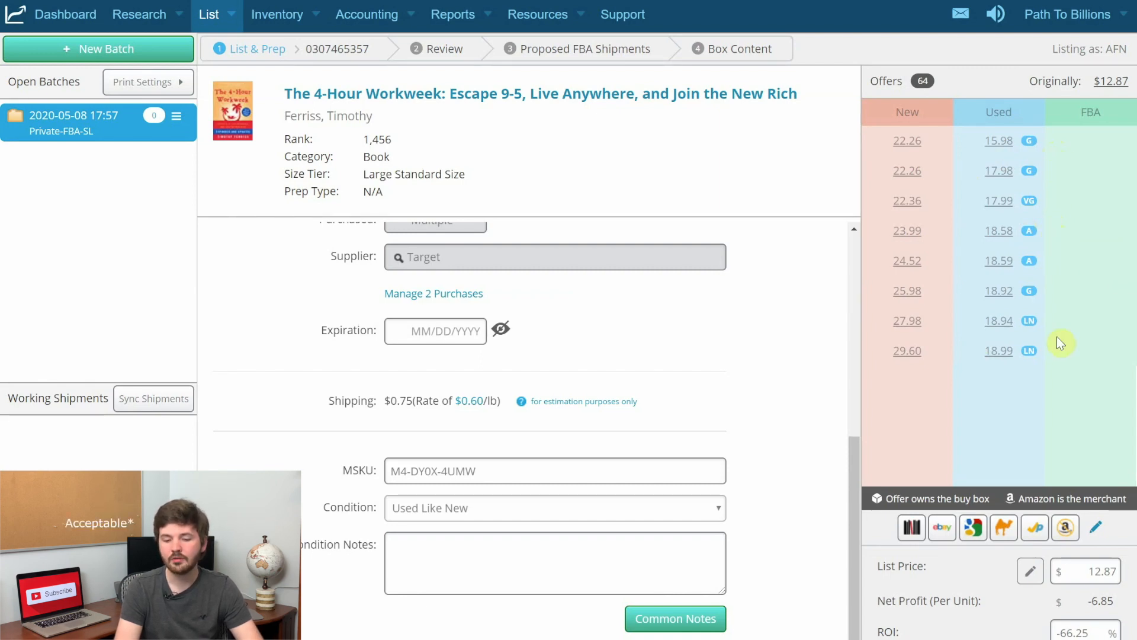
click(999, 350)
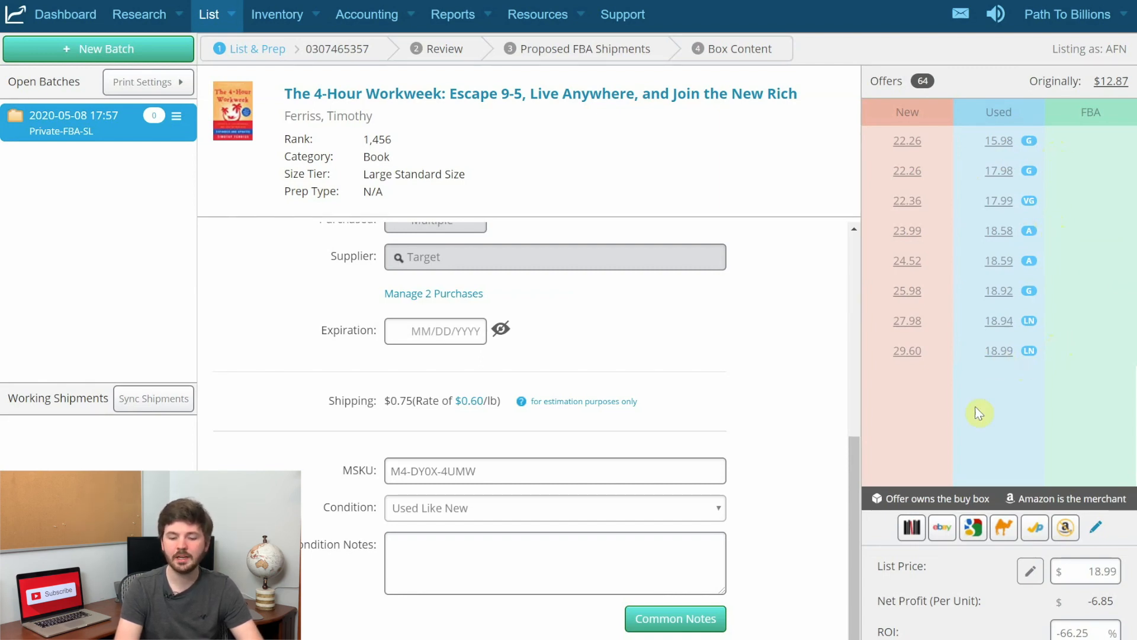
scroll(978, 409, down, 1)
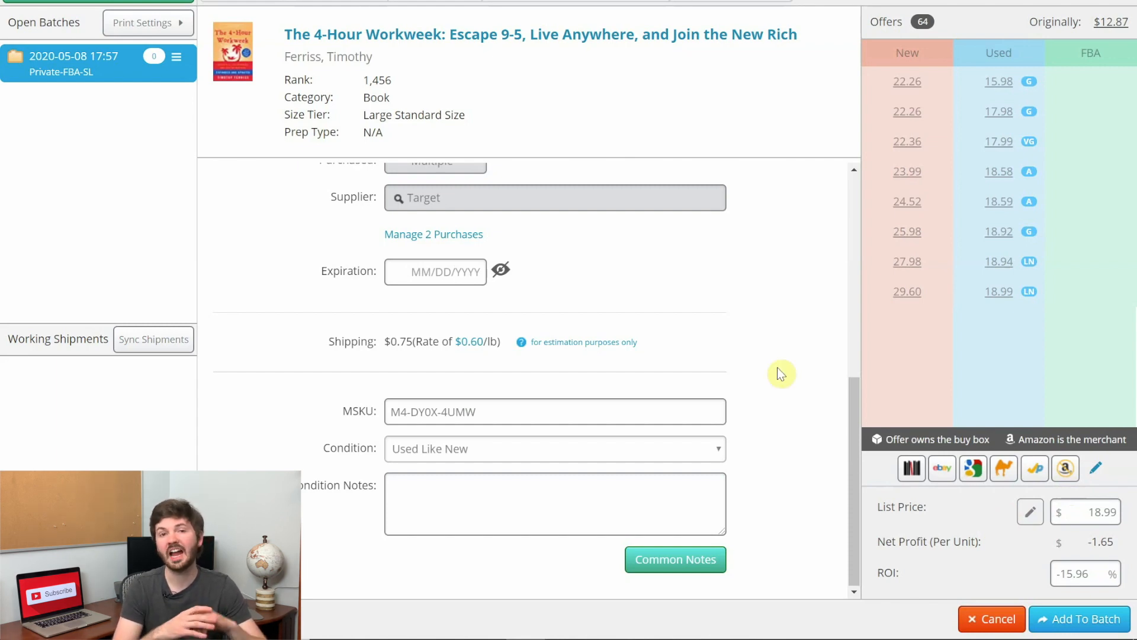
click(1062, 621)
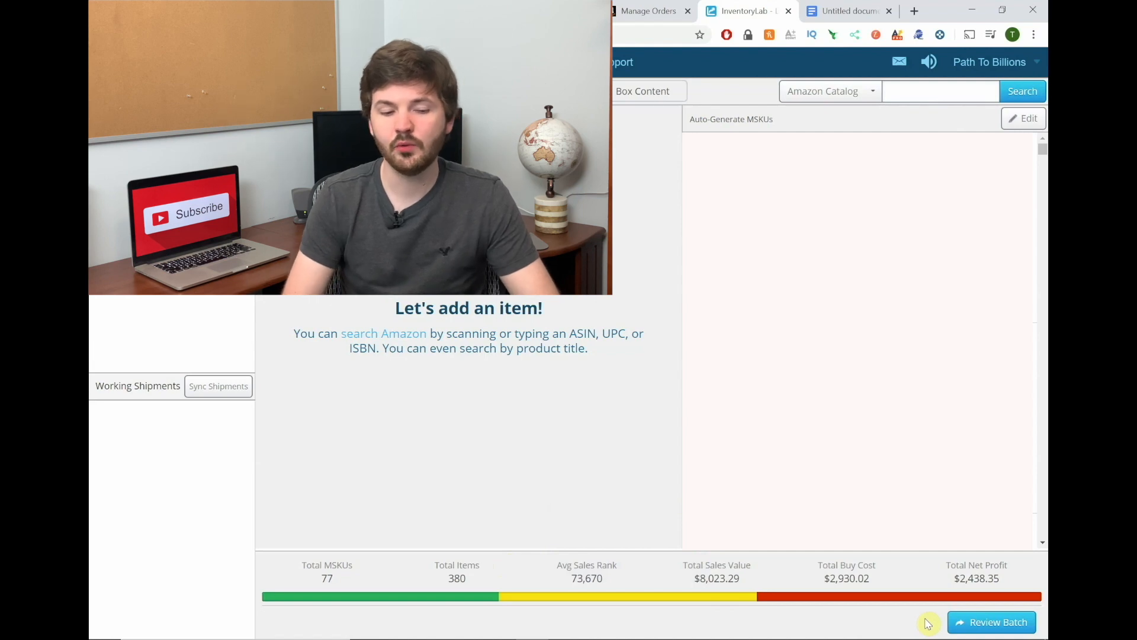
Review and submit the batch, syncing product feeds without requesting proposed FBA shipment plans from Amazon
click(955, 622)
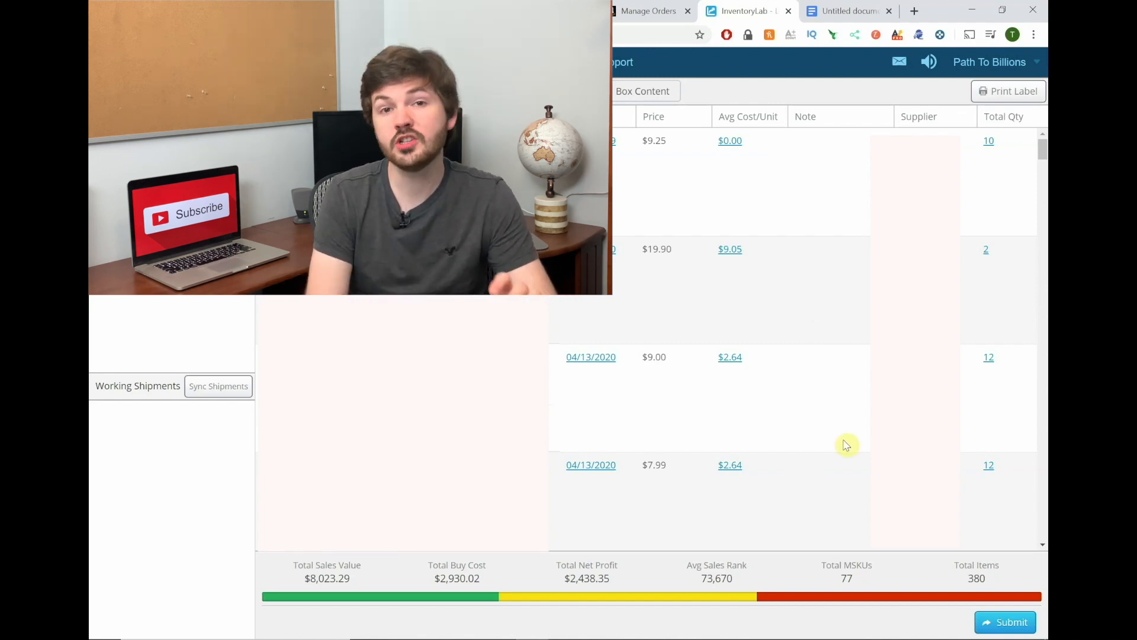
click(1005, 622)
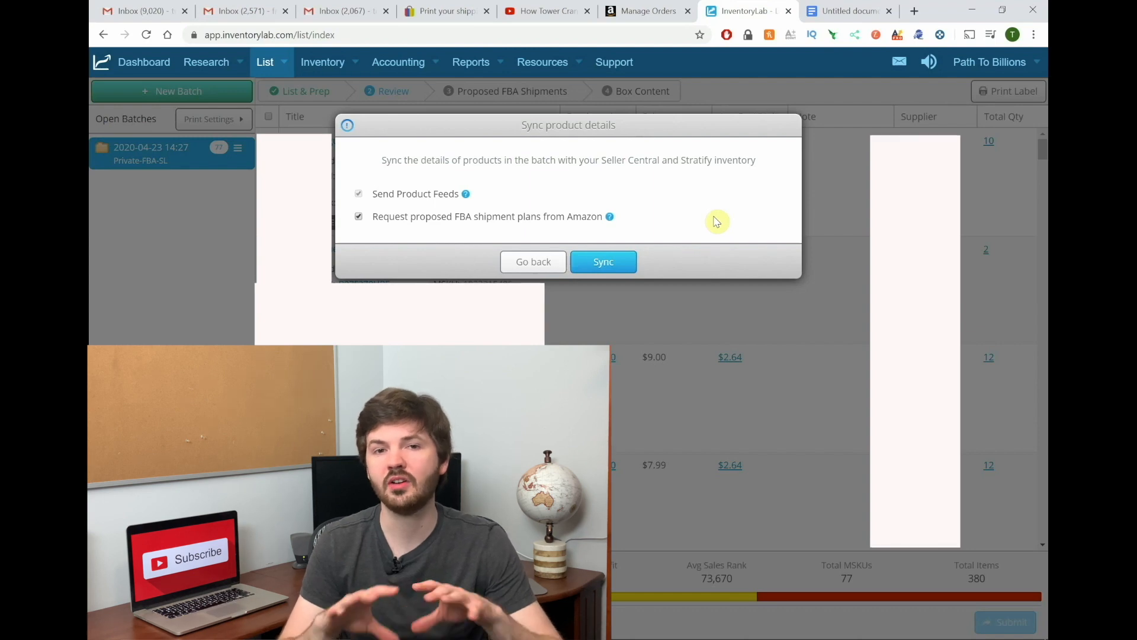
click(400, 219)
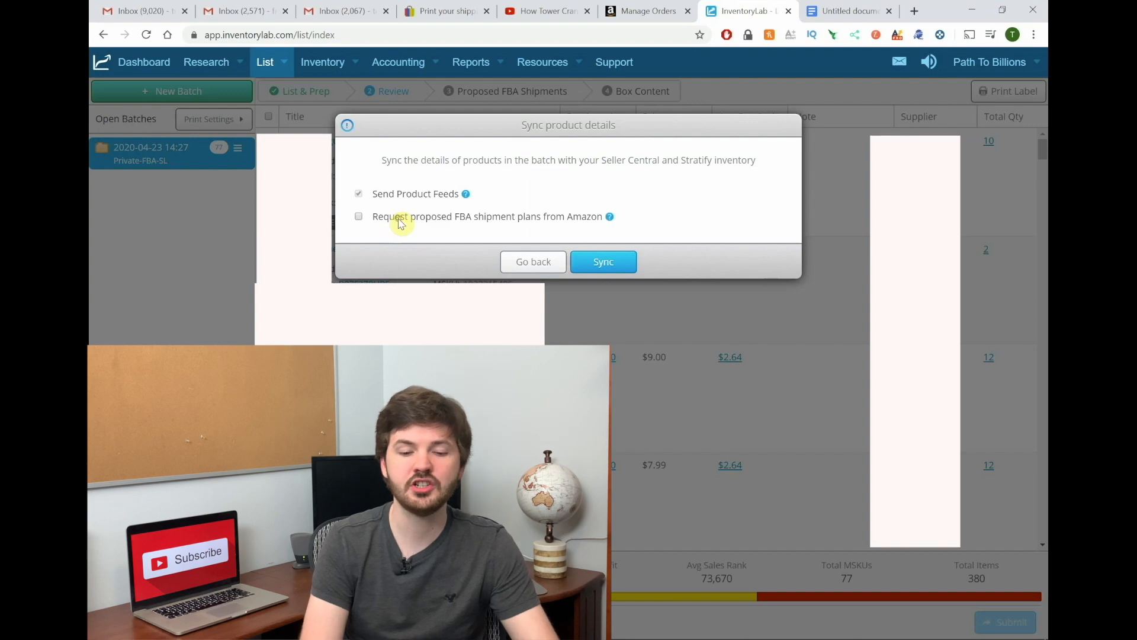
click(598, 261)
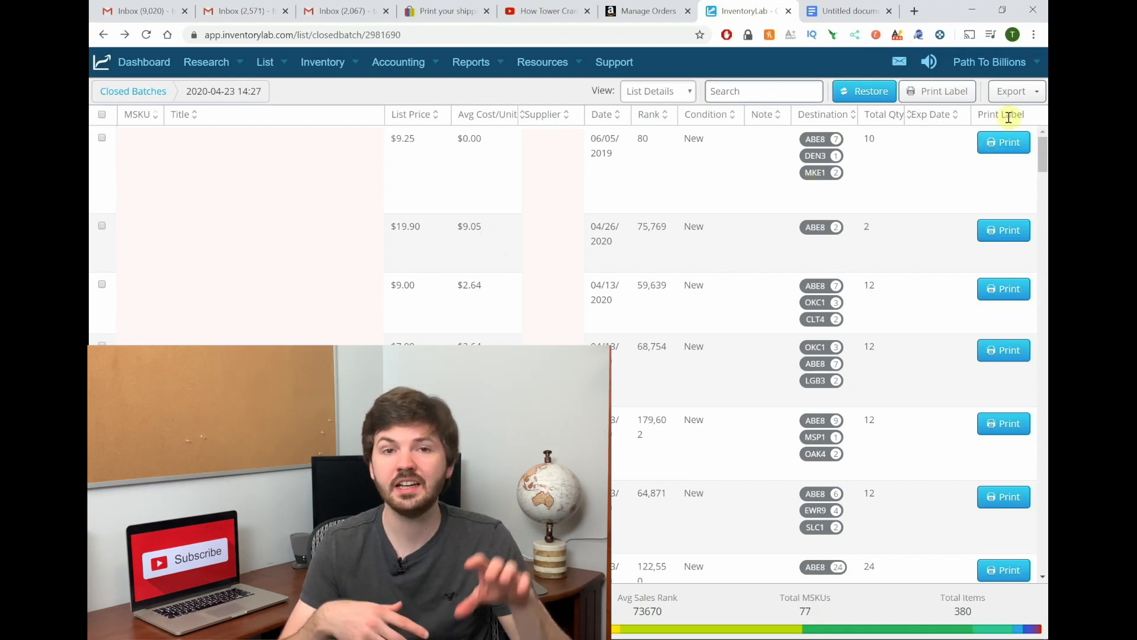
Export the closed batch as a Shipping Plan File and open the list of closed batches
click(1011, 100)
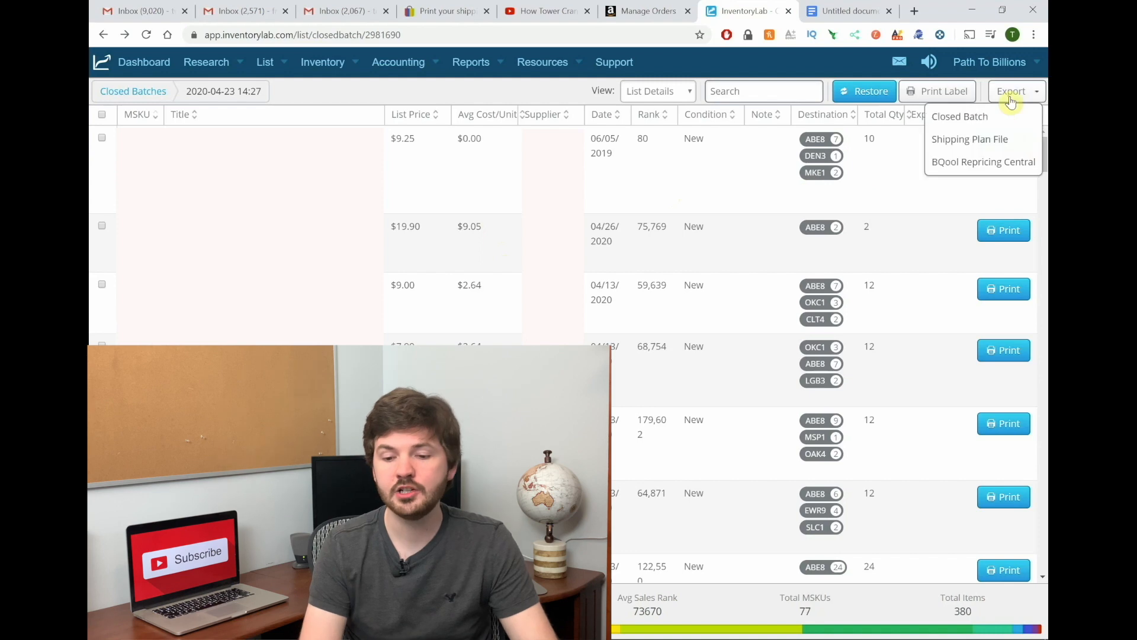
click(1001, 141)
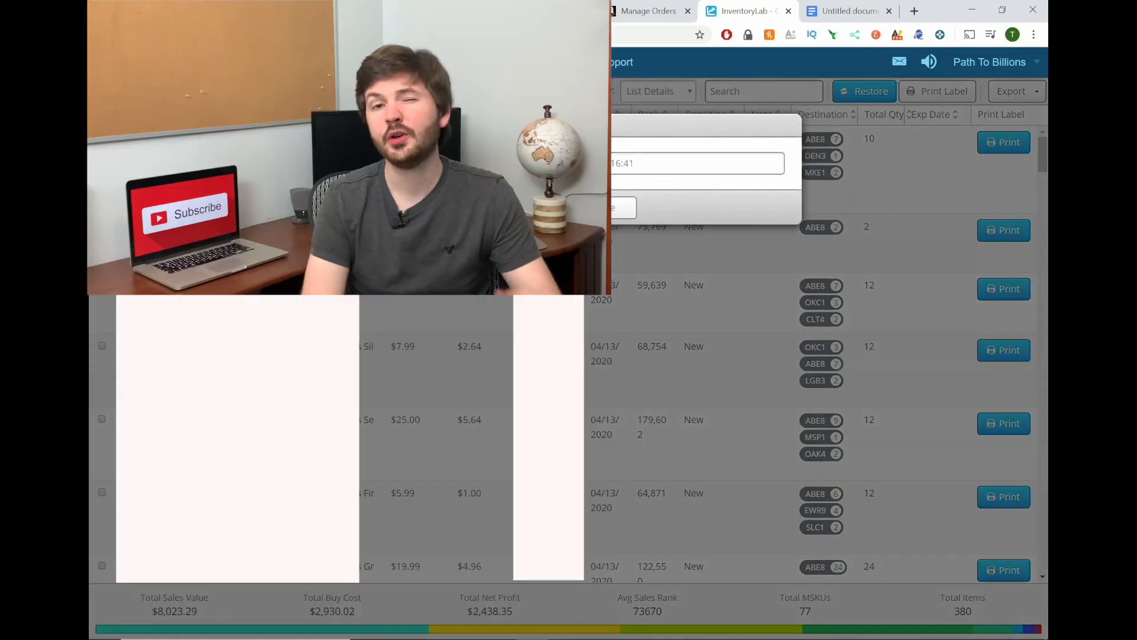
click(544, 208)
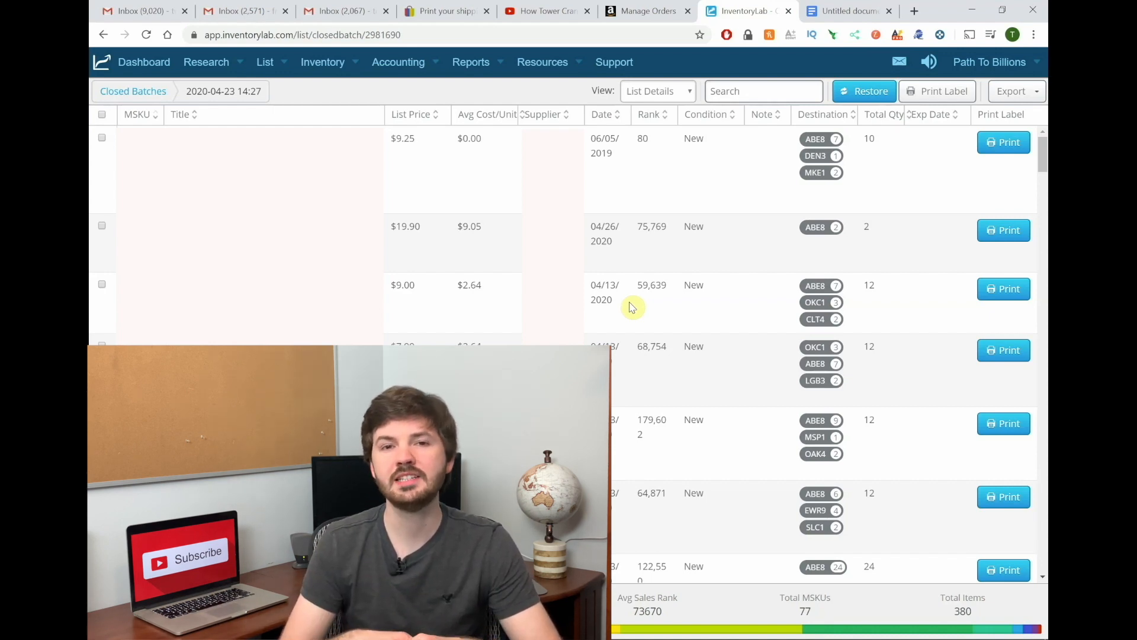
mouse_move(273, 65)
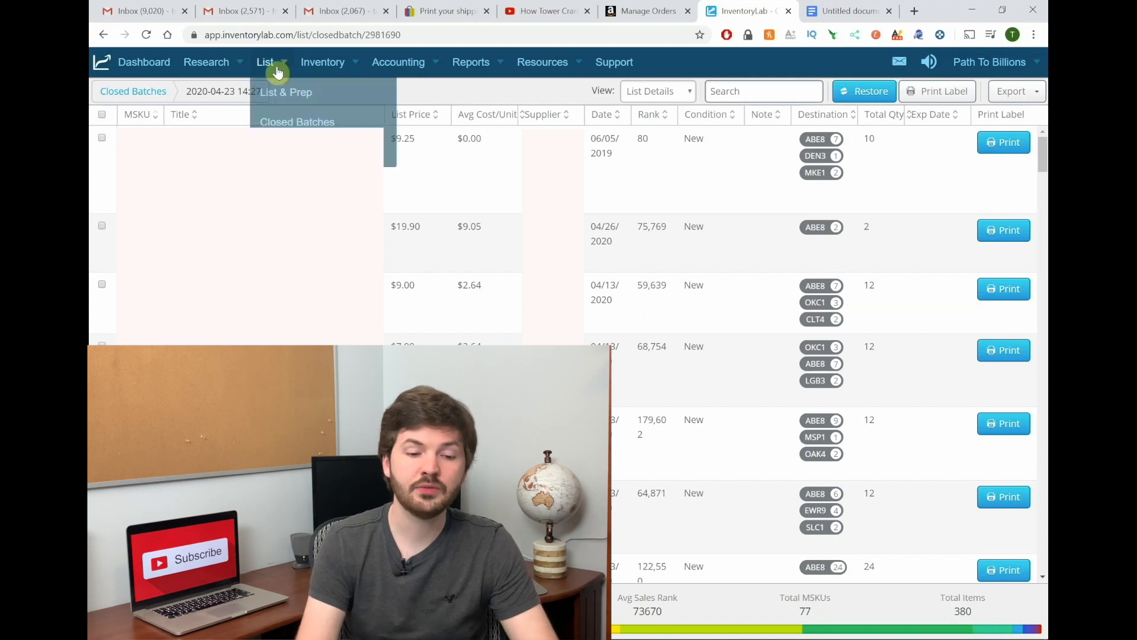
click(280, 122)
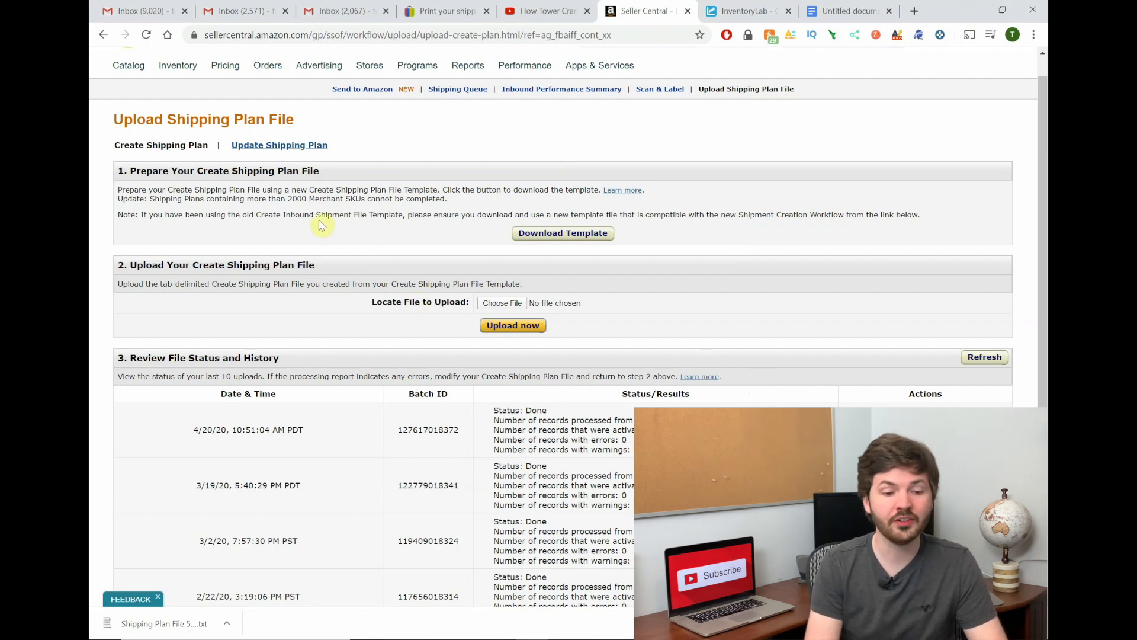
Switch to Amazon Seller Central and upload the exported shipping plan text file to create a shipping plan
mouse_move(191, 70)
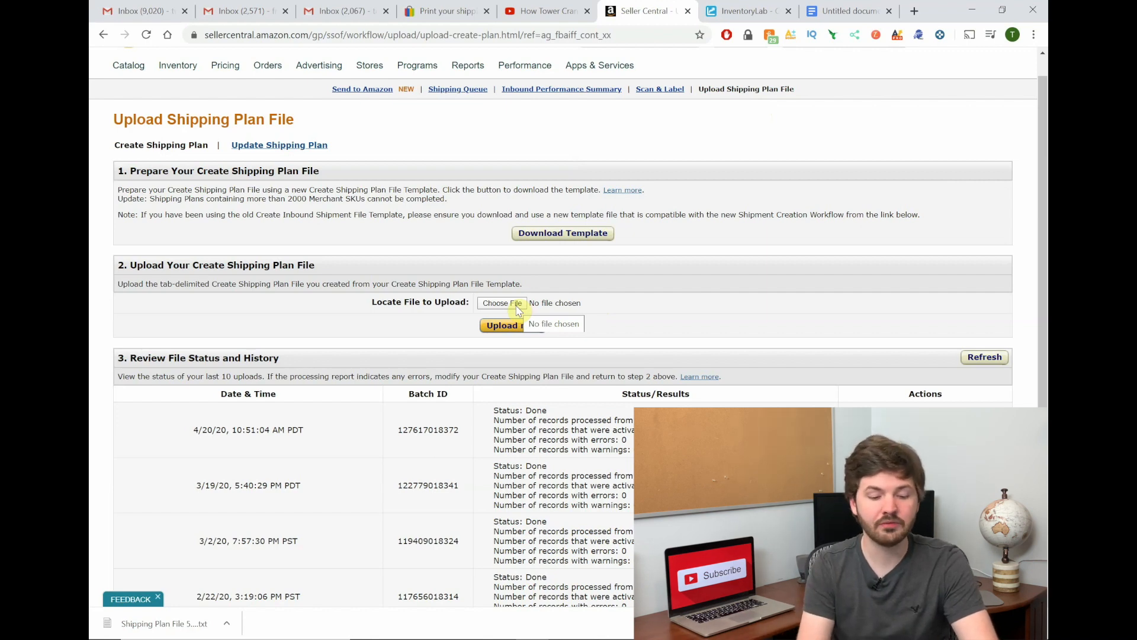
drag(157, 623, 563, 305)
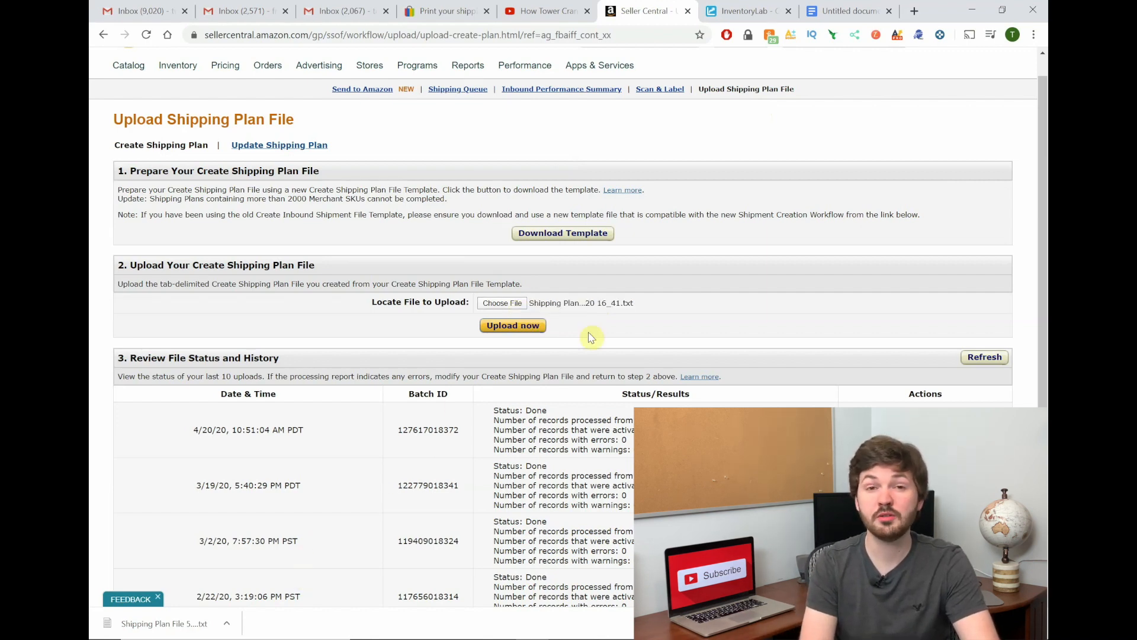
click(526, 325)
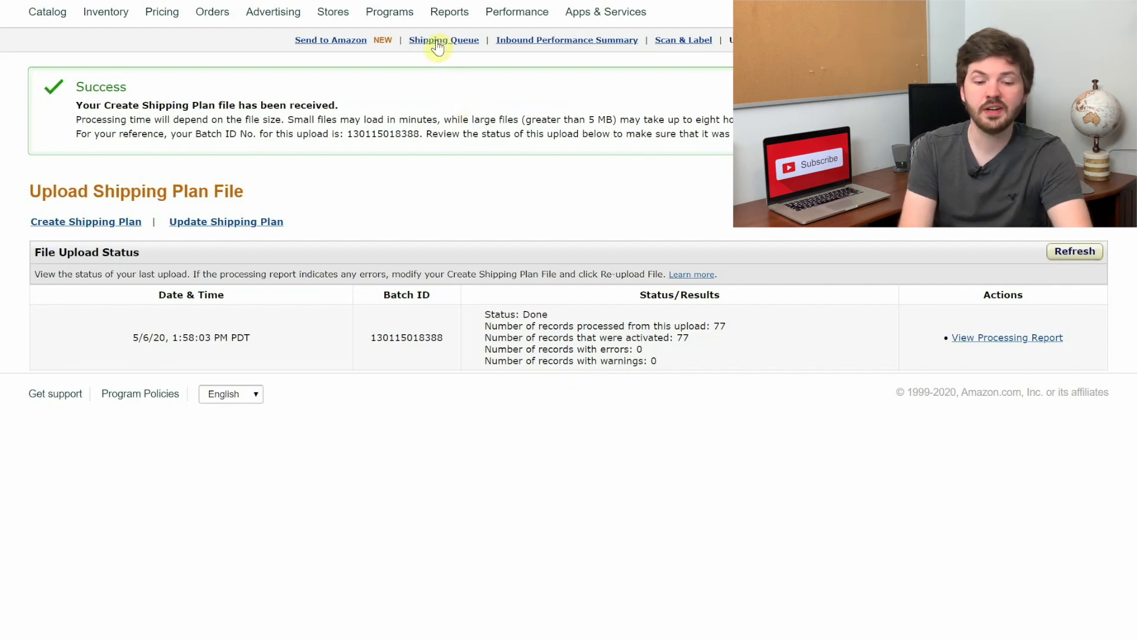
mouse_move(107, 18)
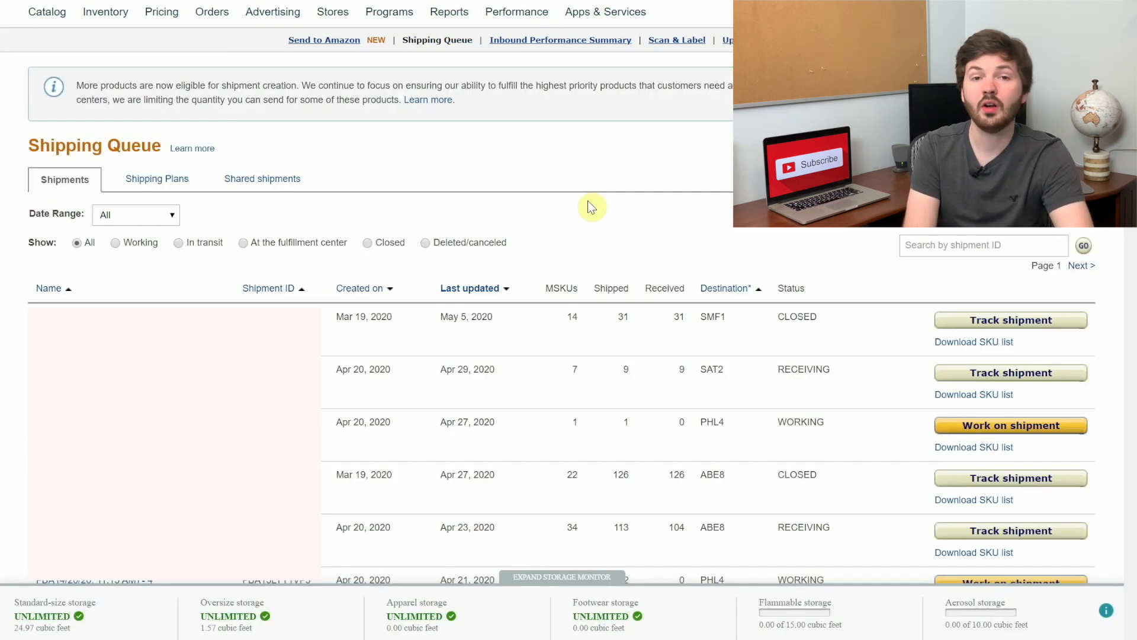
click(174, 186)
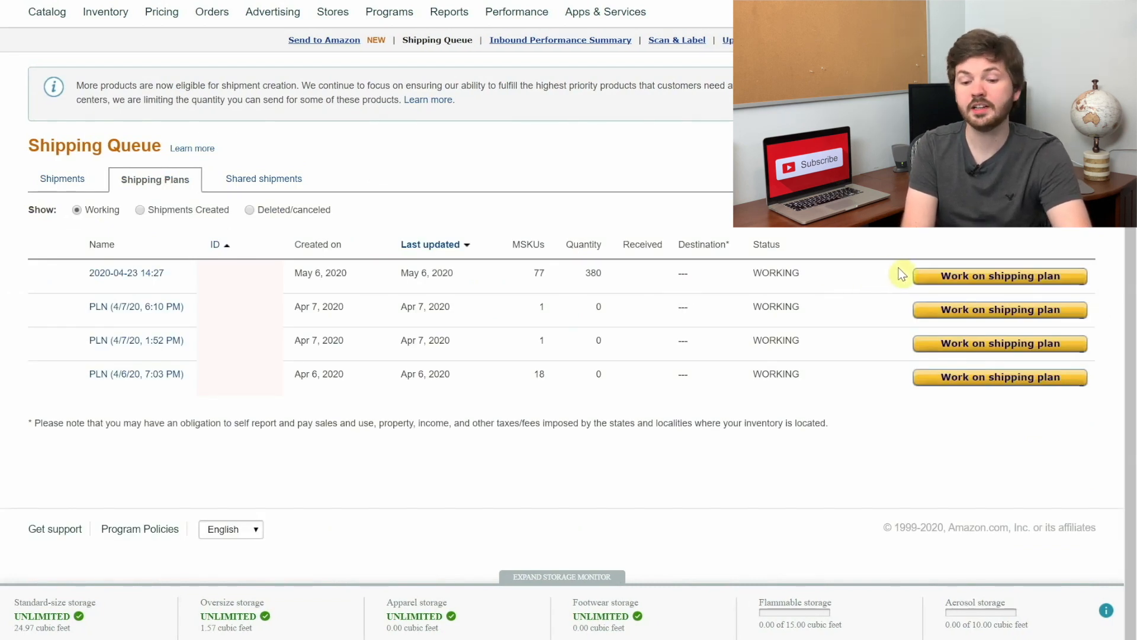
click(944, 275)
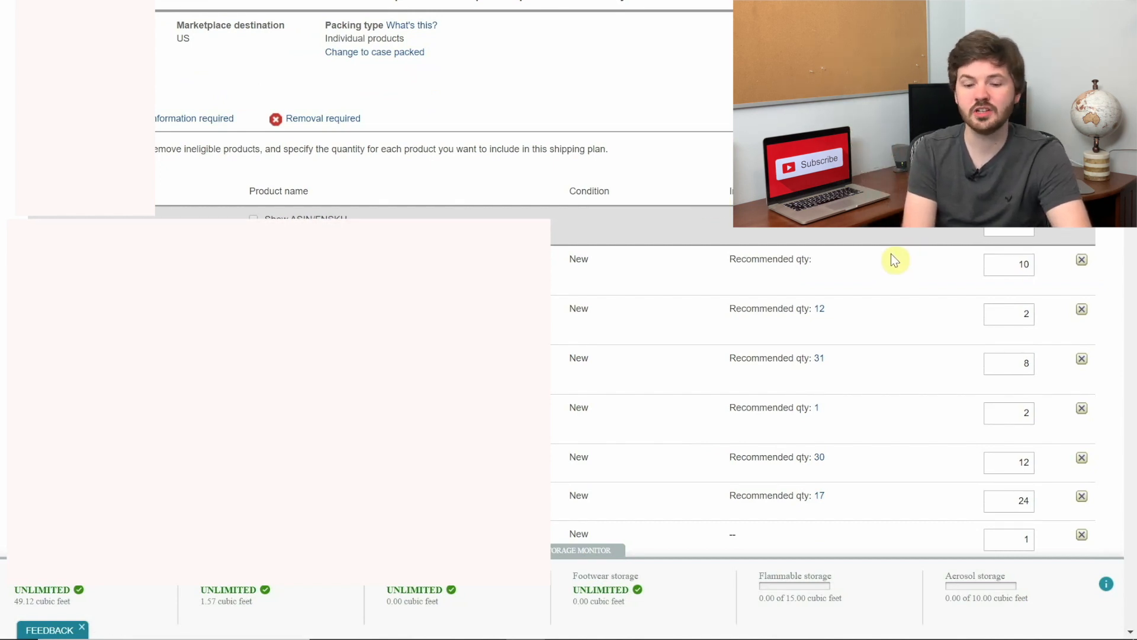
Check the plan's products for issues, remove the ineligible meltable product, and continue to product preparation
scroll(890, 253, down, 1)
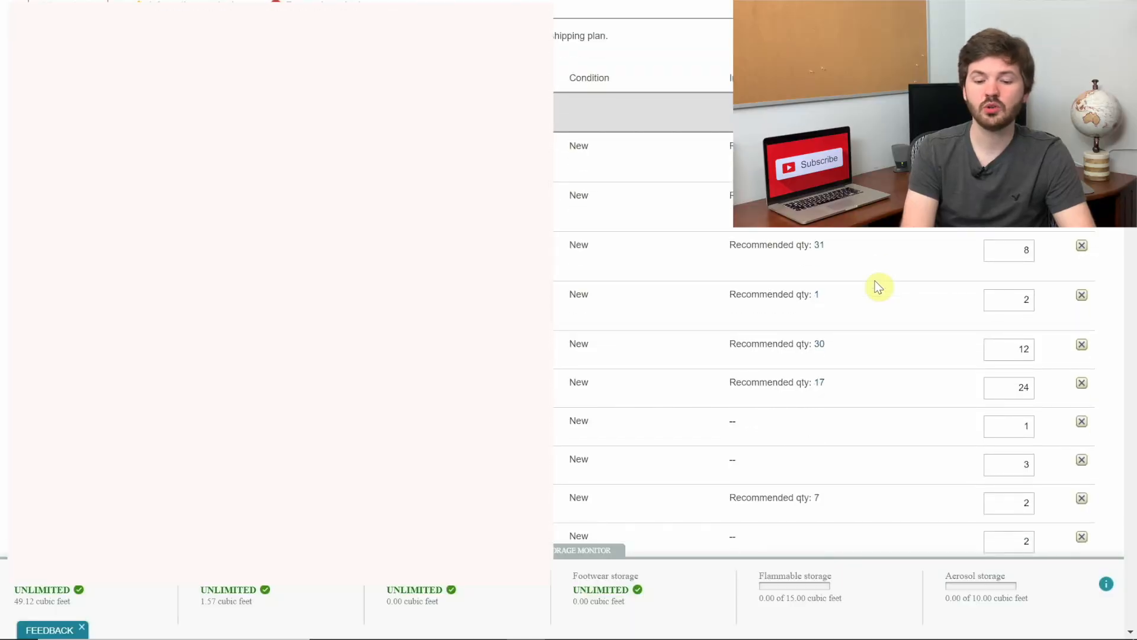
scroll(879, 287, down, 6)
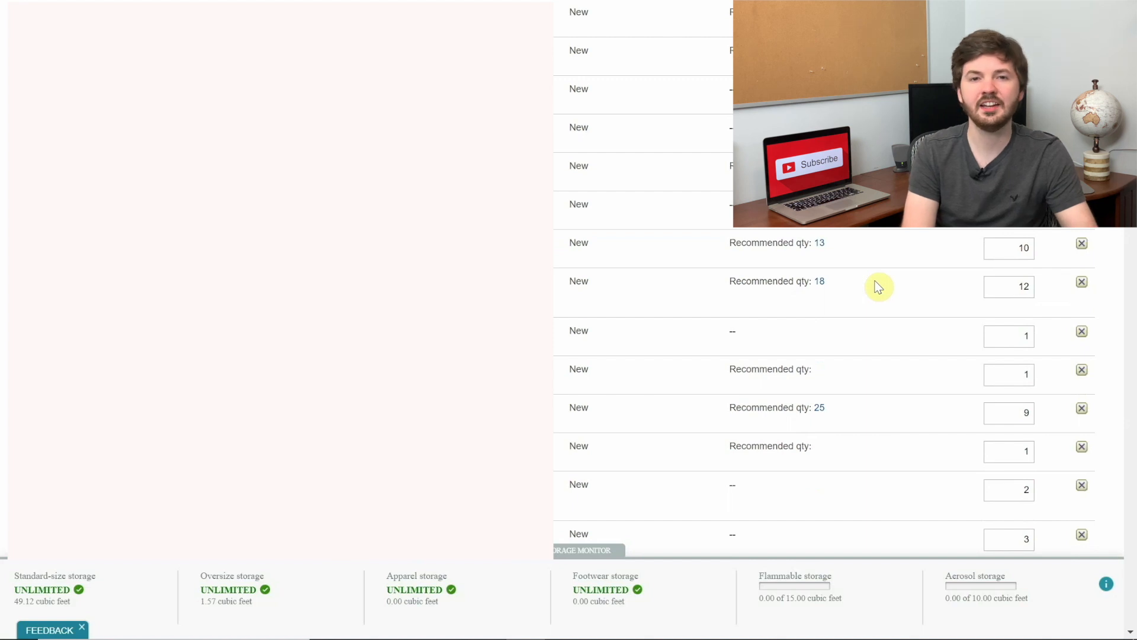
scroll(879, 287, down, 8)
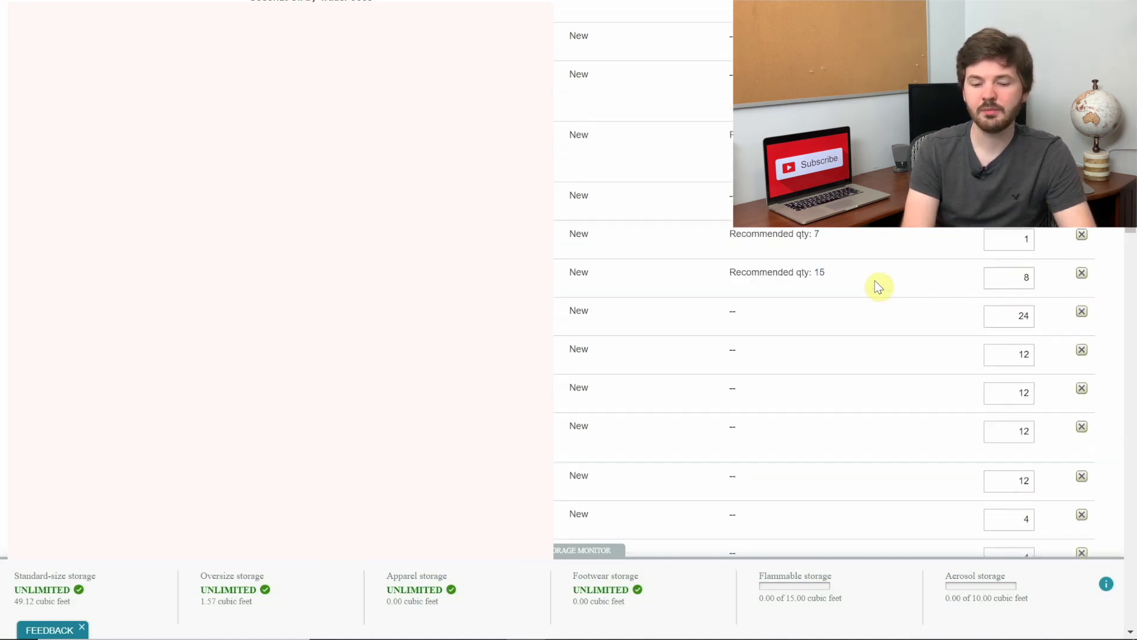
scroll(878, 287, down, 10)
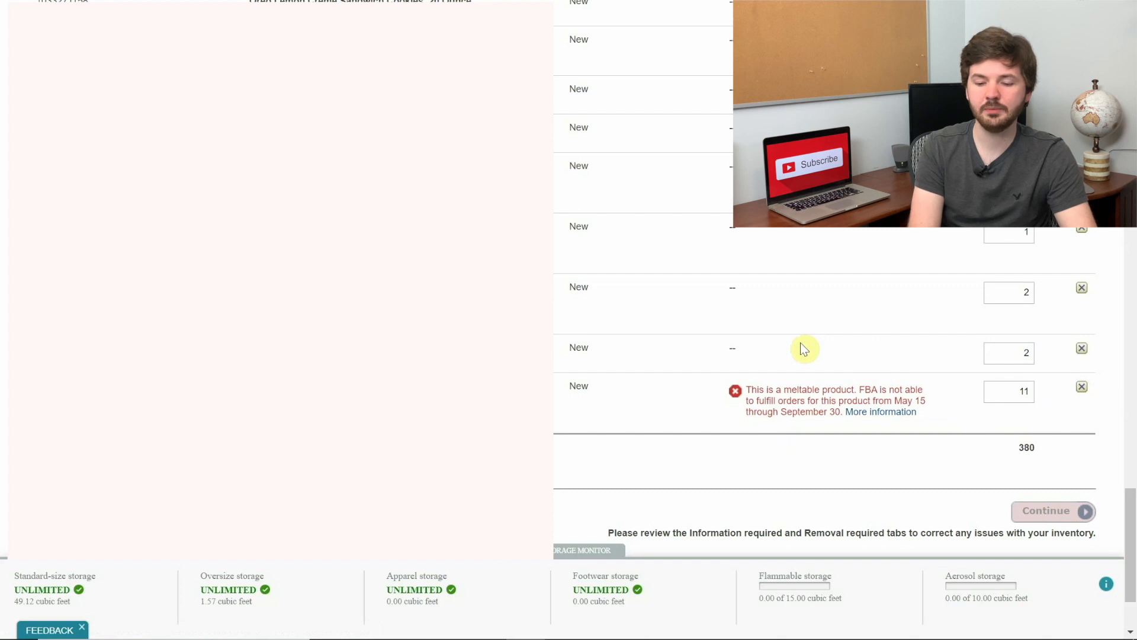
scroll(801, 350, up, 20)
scroll(801, 350, up, 10)
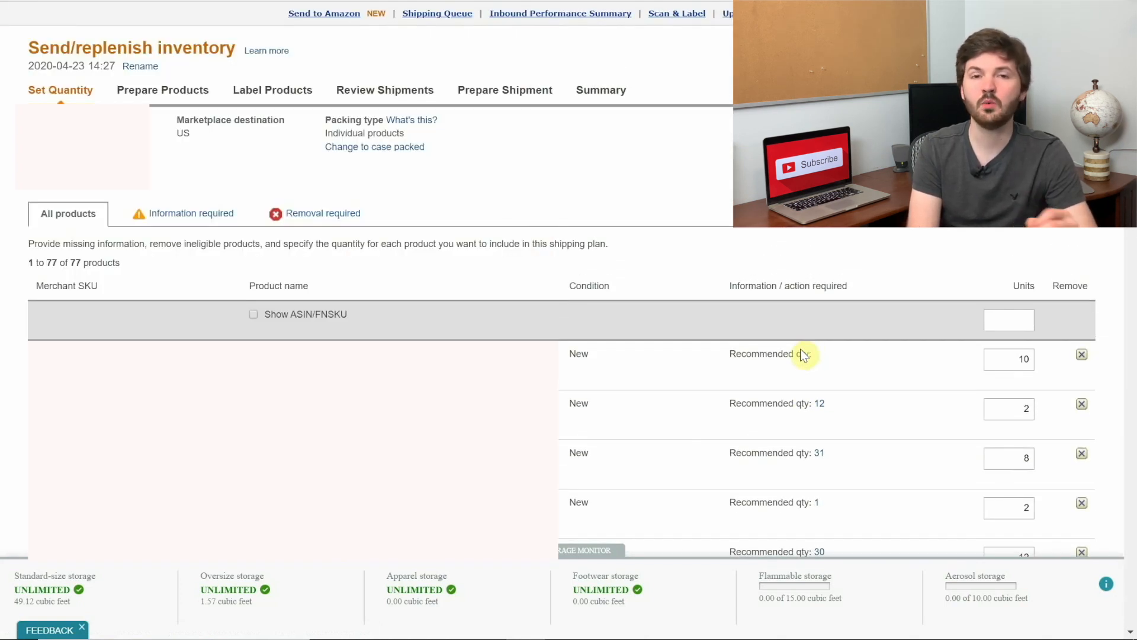
click(178, 226)
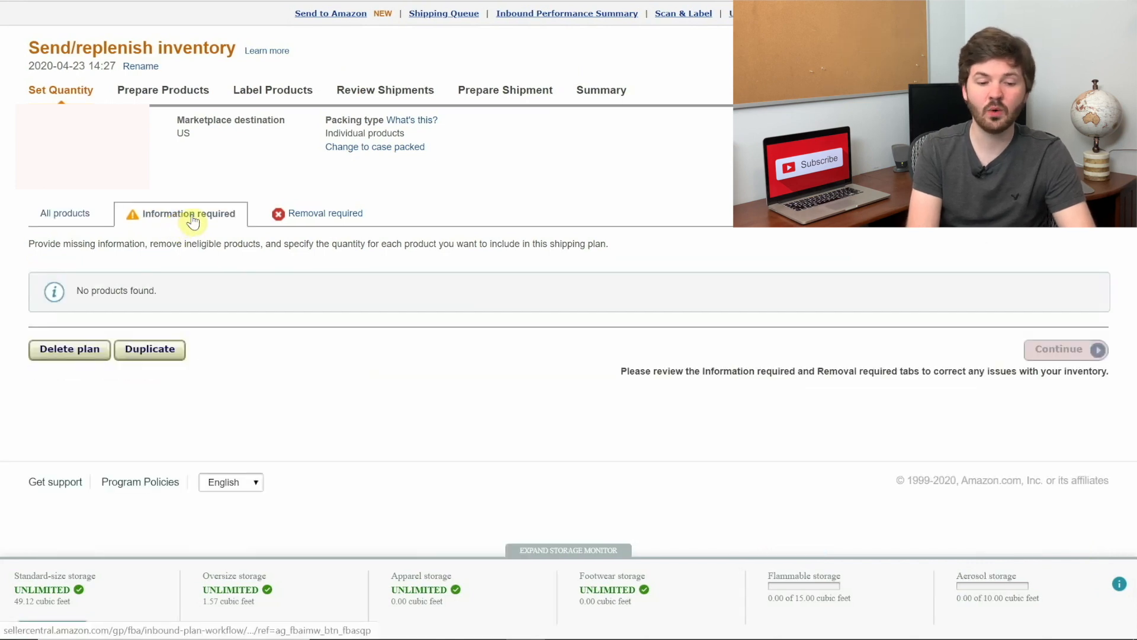
click(303, 214)
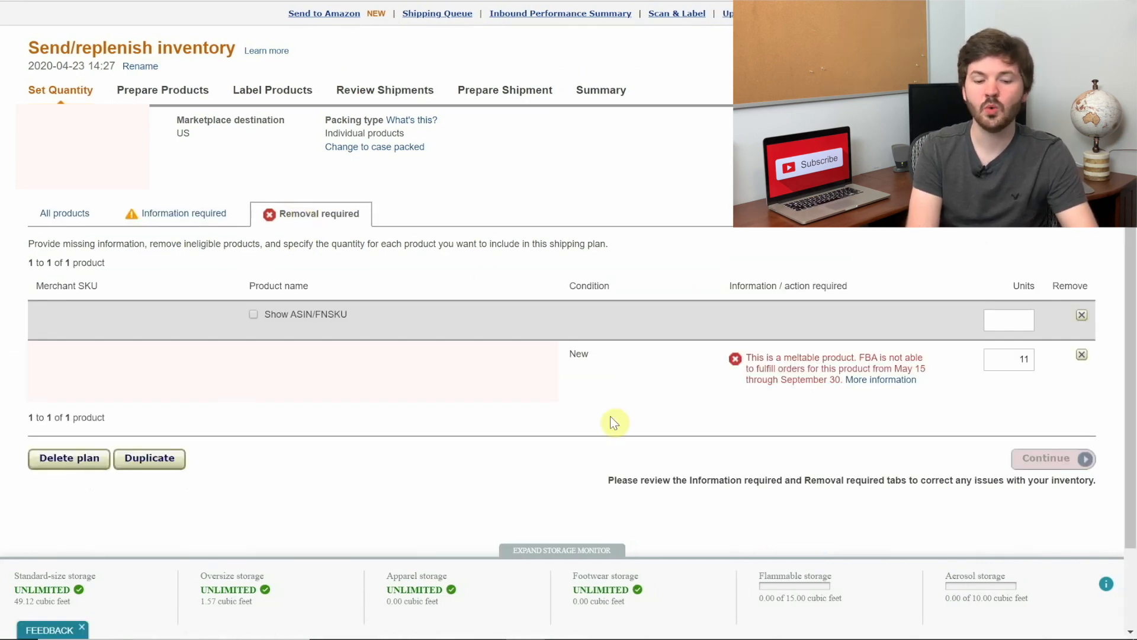
click(1081, 354)
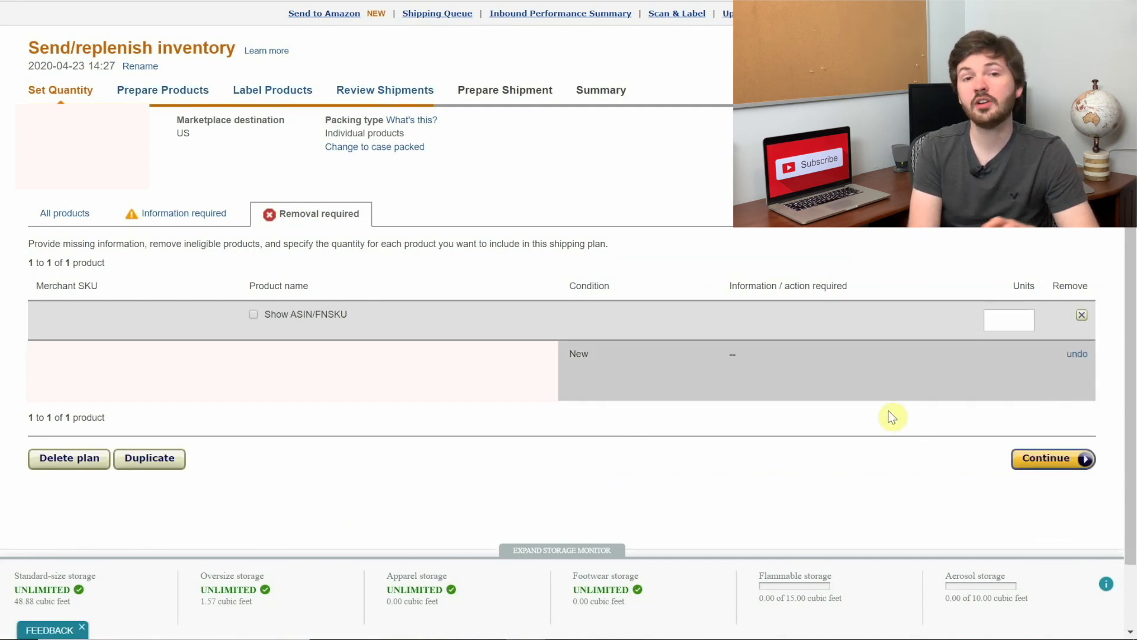
click(1013, 463)
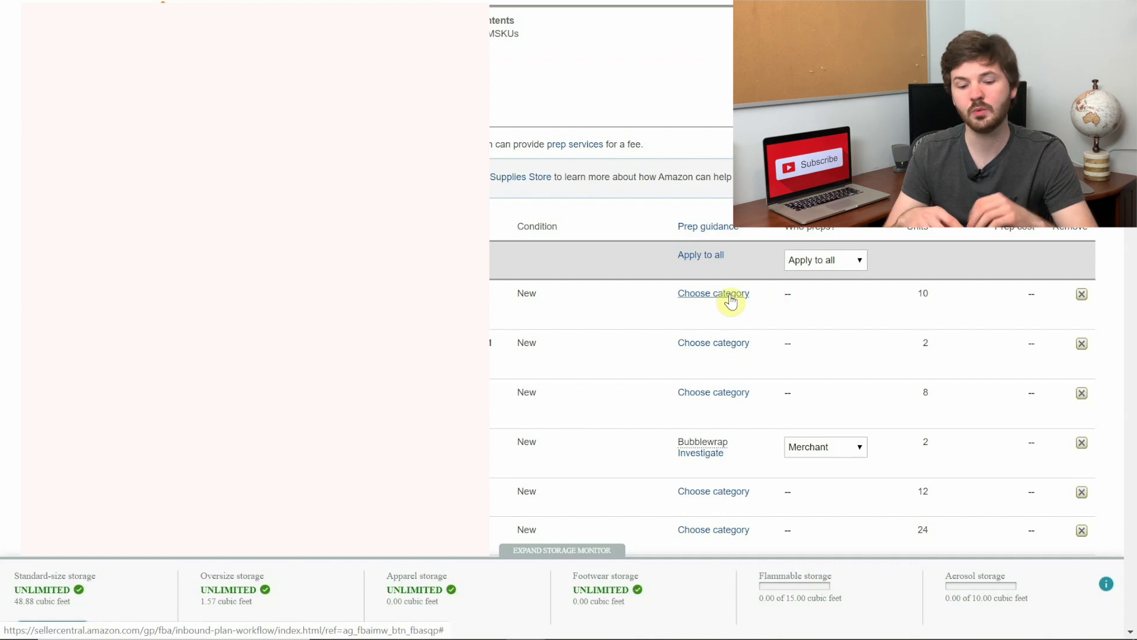
Set the uncategorized products to No Prep Needed and continue past labeling with Merchant kept as the labeler
scroll(731, 301, down, 2)
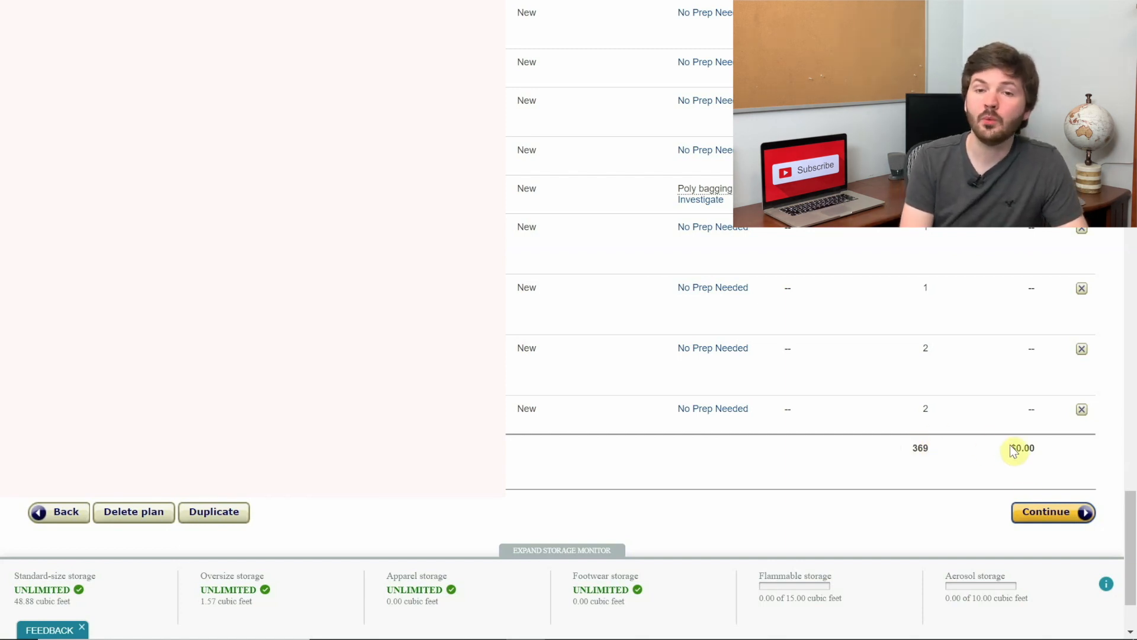
click(1036, 513)
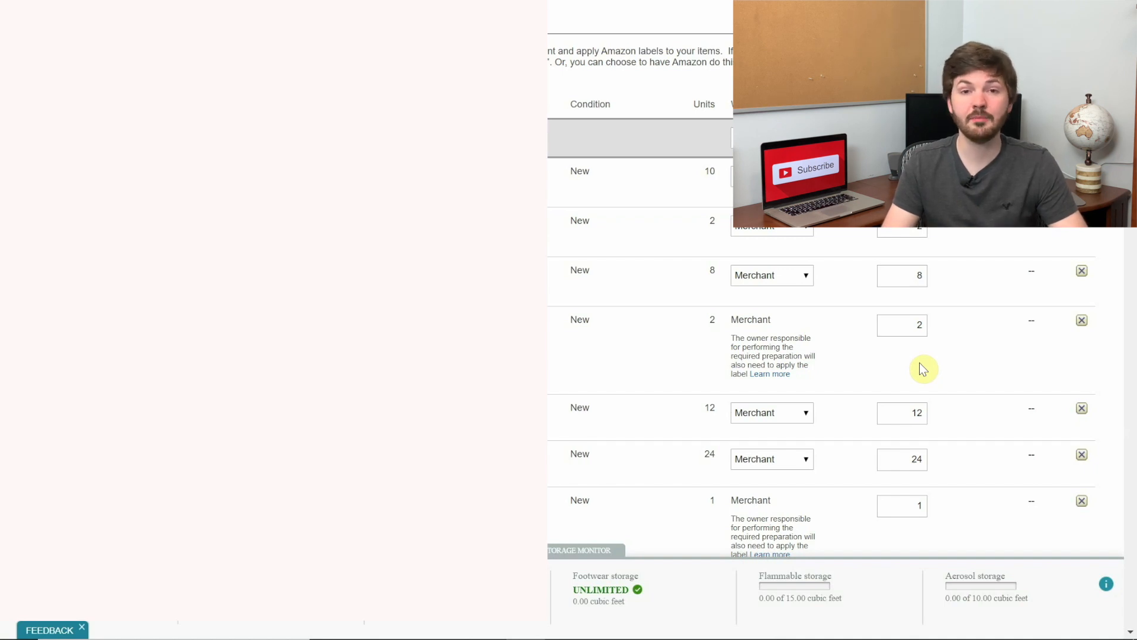
scroll(920, 364, down, 10)
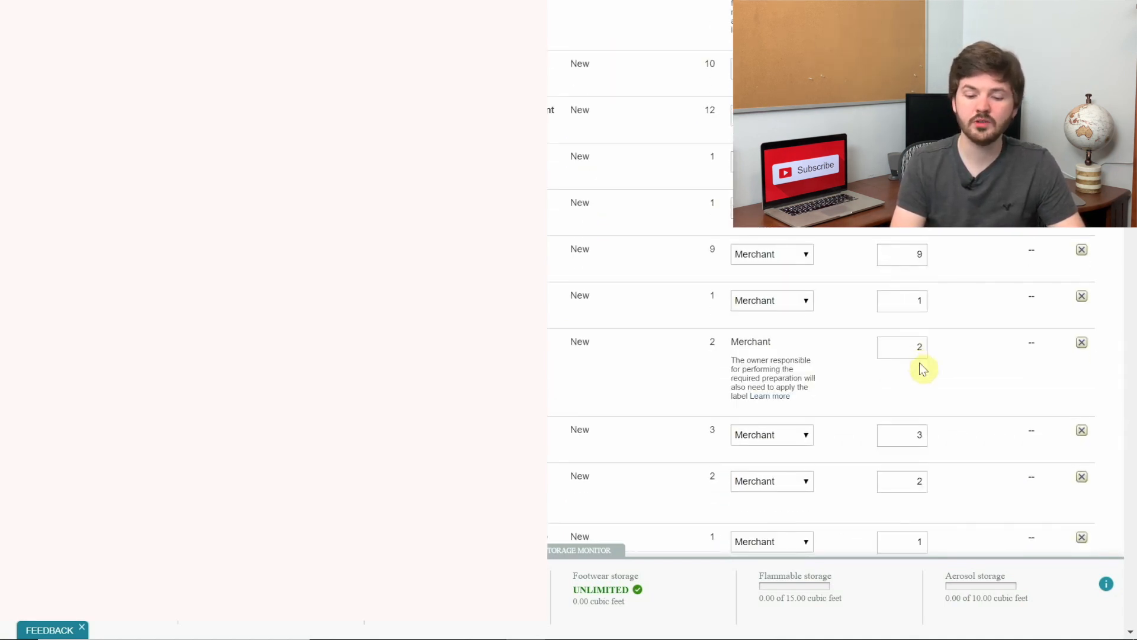
scroll(920, 362, down, 15)
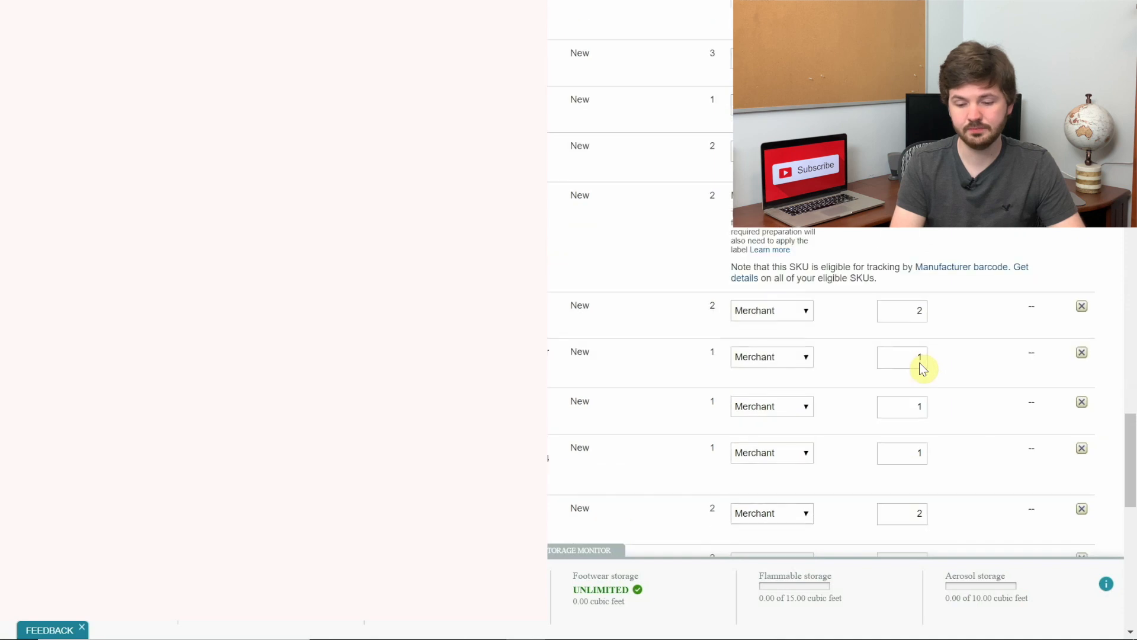
click(1046, 497)
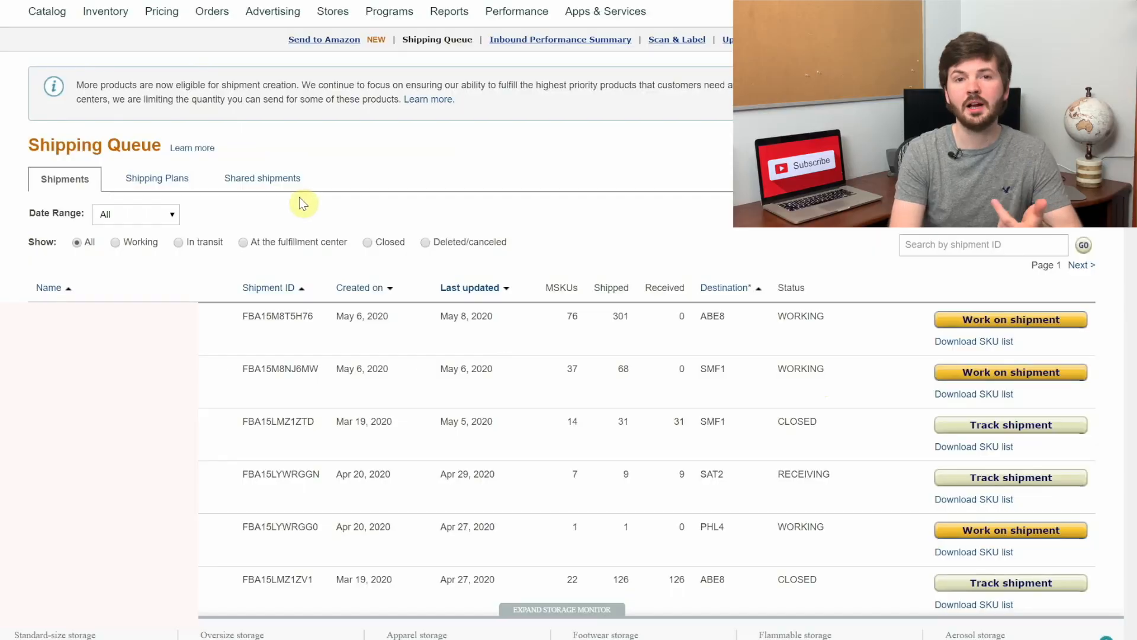
Open the working May 6 shipment to SMF1 and set its packing to Everything in one box
mouse_move(110, 13)
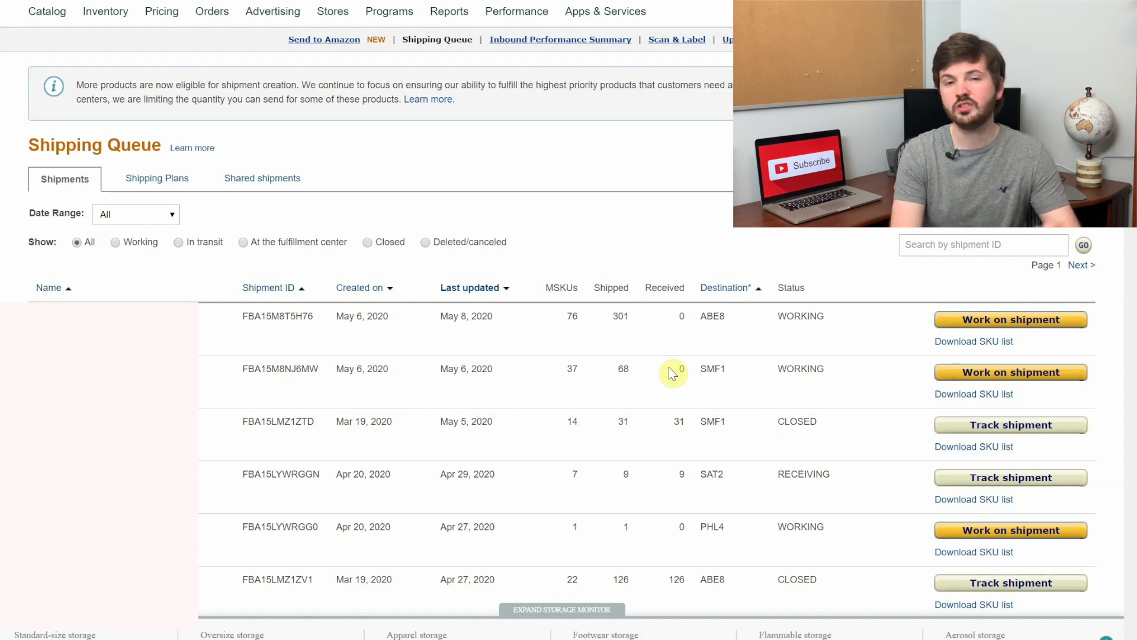
click(949, 378)
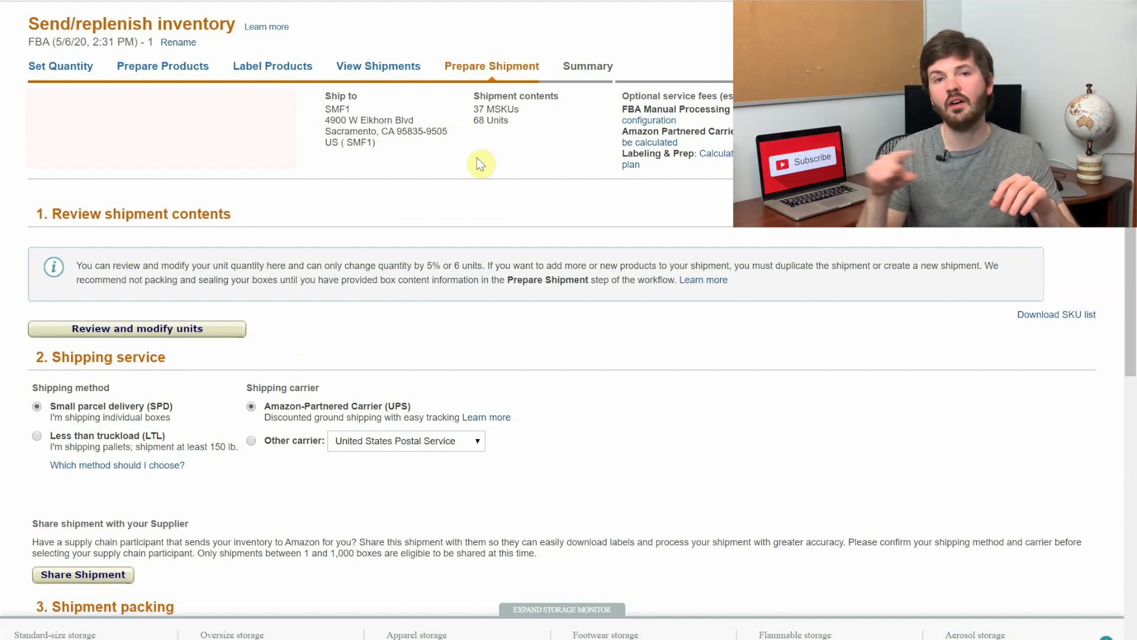
scroll(480, 164, down, 2)
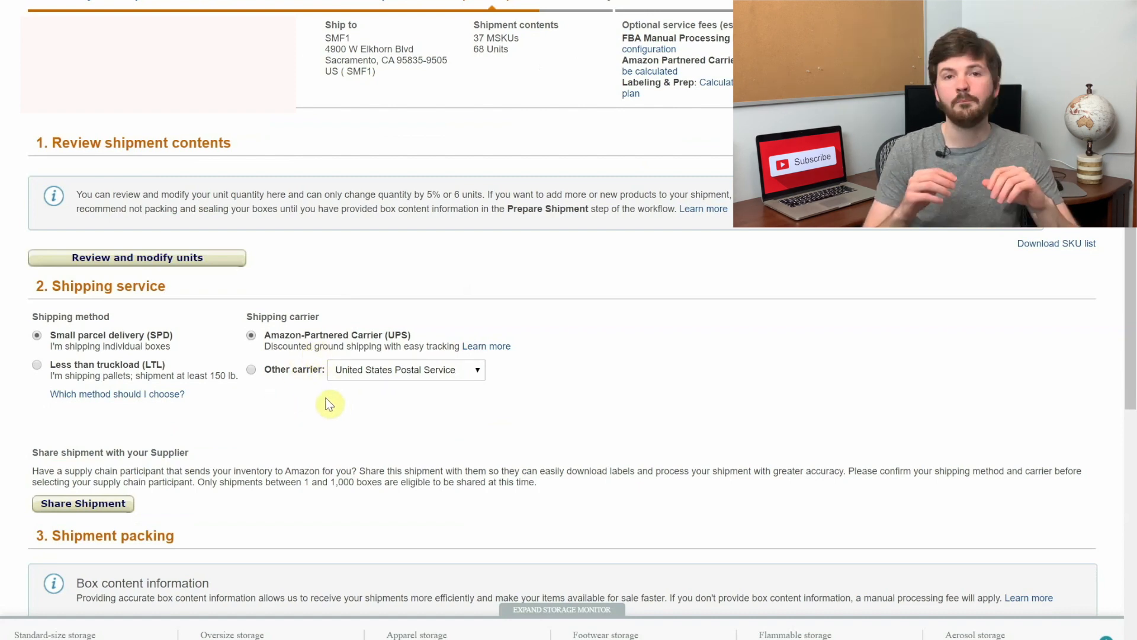
scroll(330, 405, down, 5)
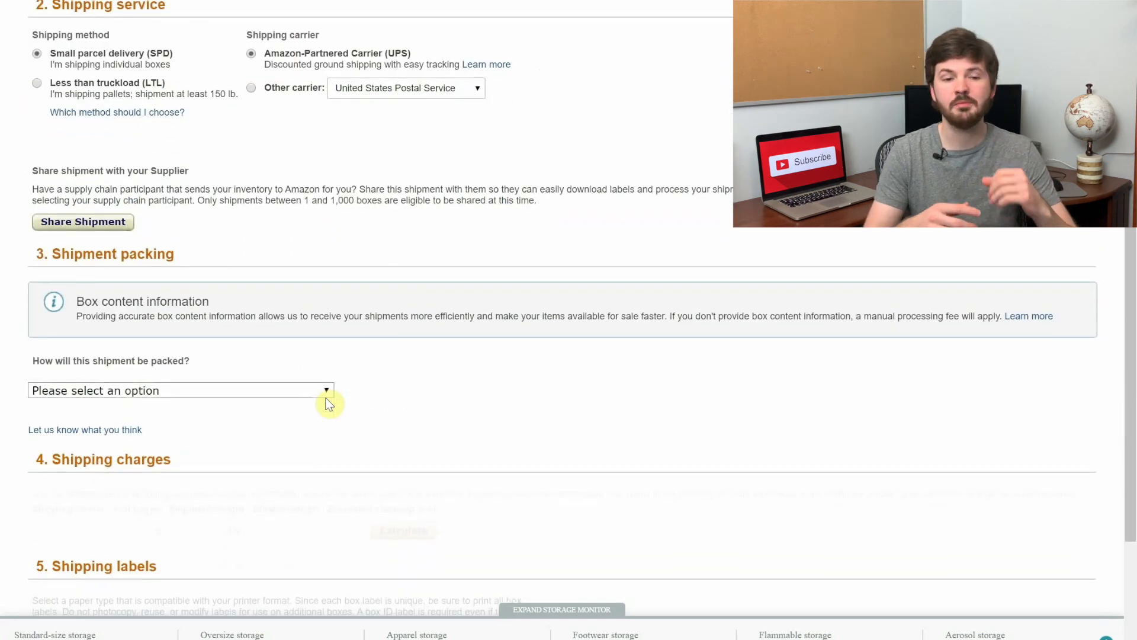
click(317, 391)
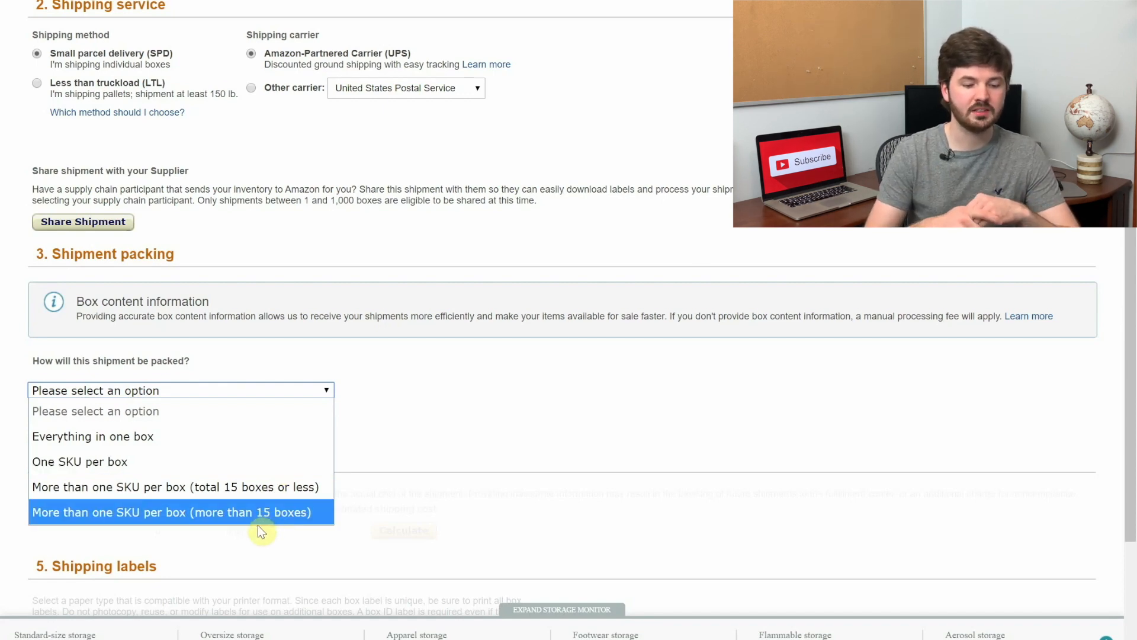
click(240, 442)
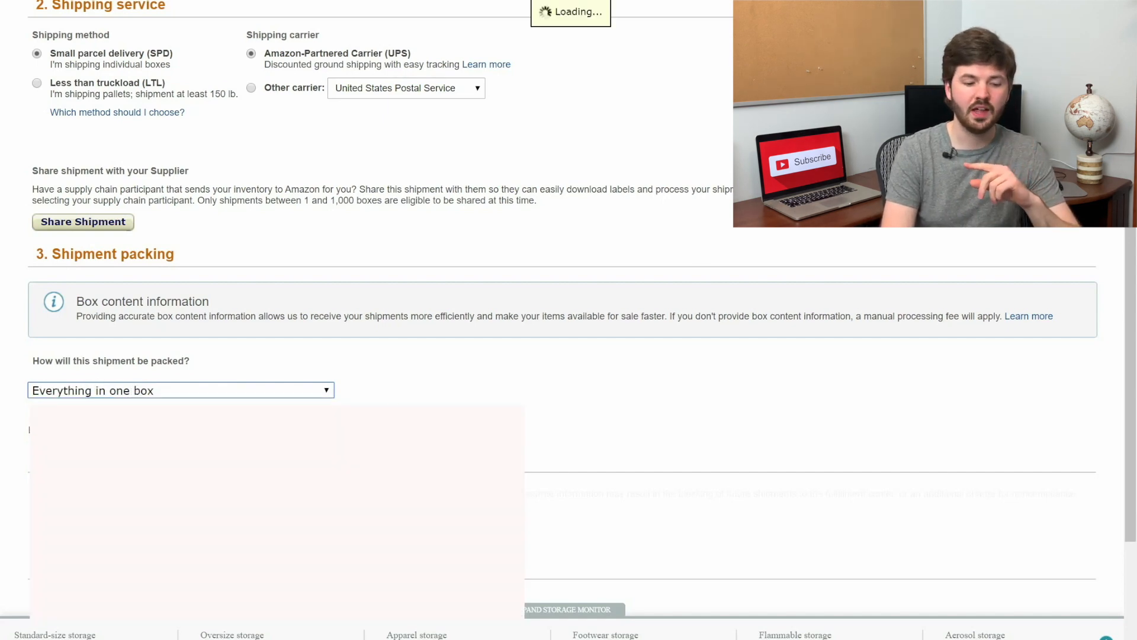
Submit the SMF1 shipment's box information with a weight of 37 lb and dimensions of 25 x 17 x 14 inches
scroll(702, 430, down, 1)
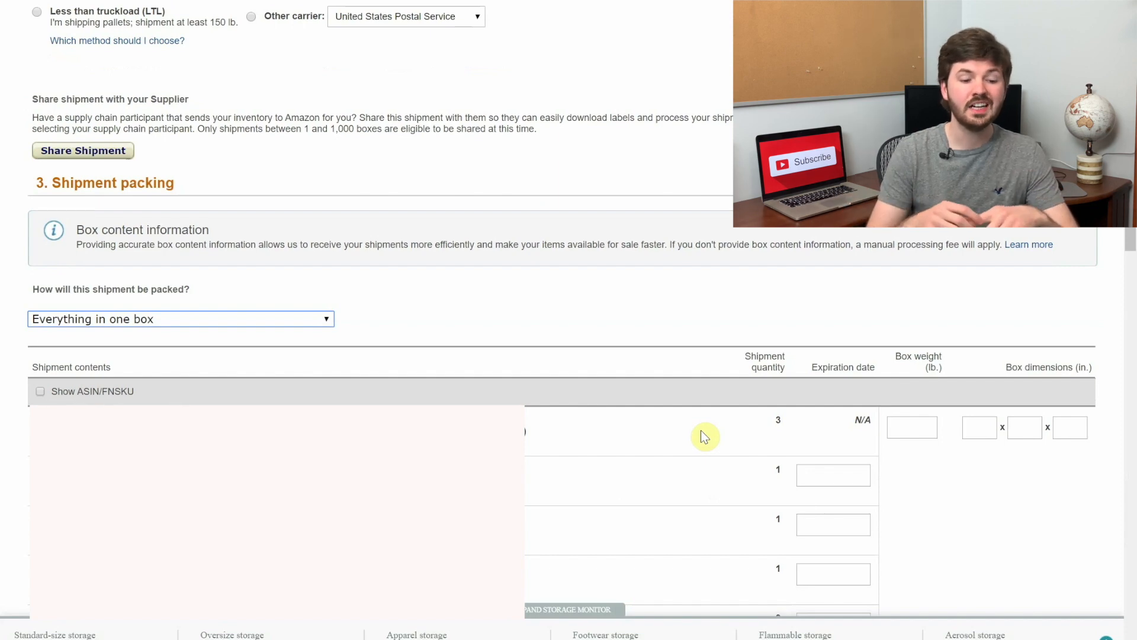
scroll(701, 431, down, 1)
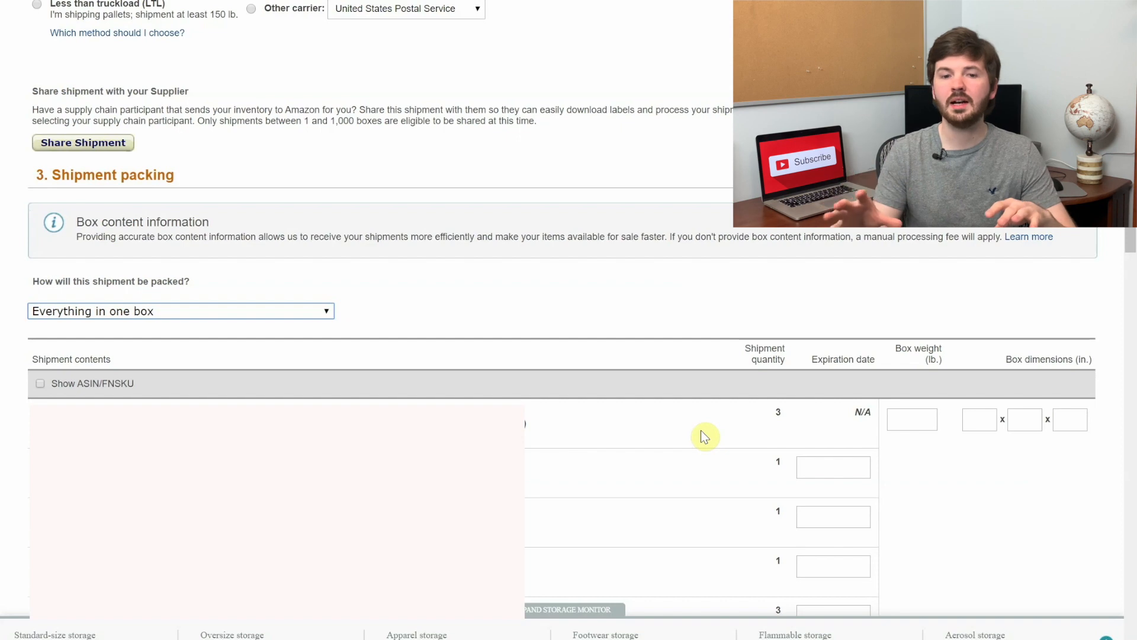
scroll(701, 431, down, 3)
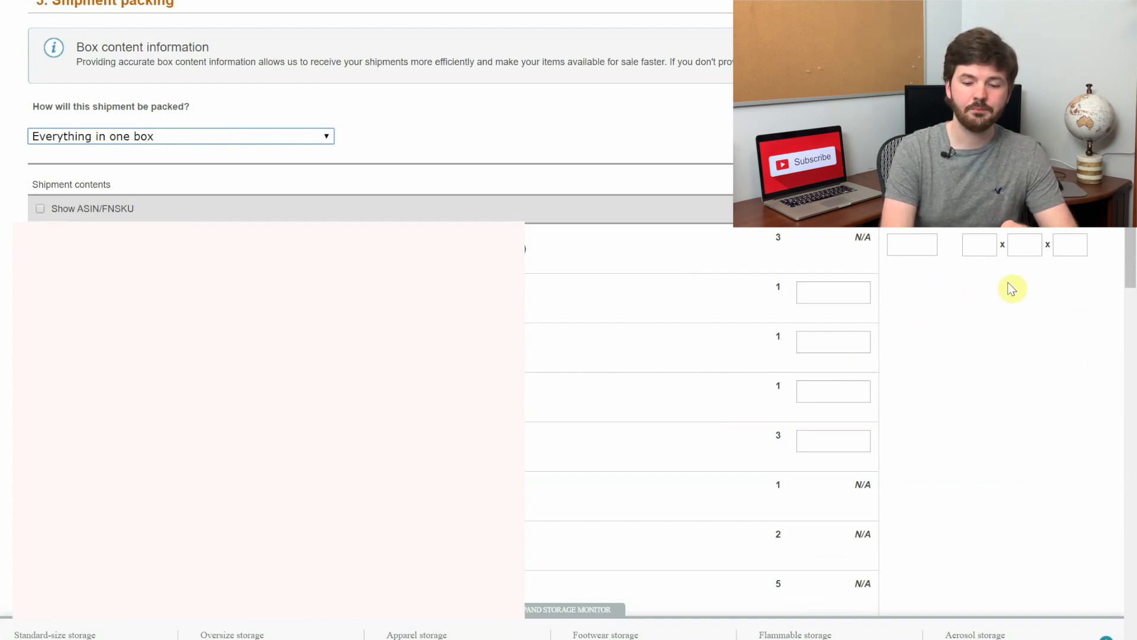
scroll(986, 322, down, 15)
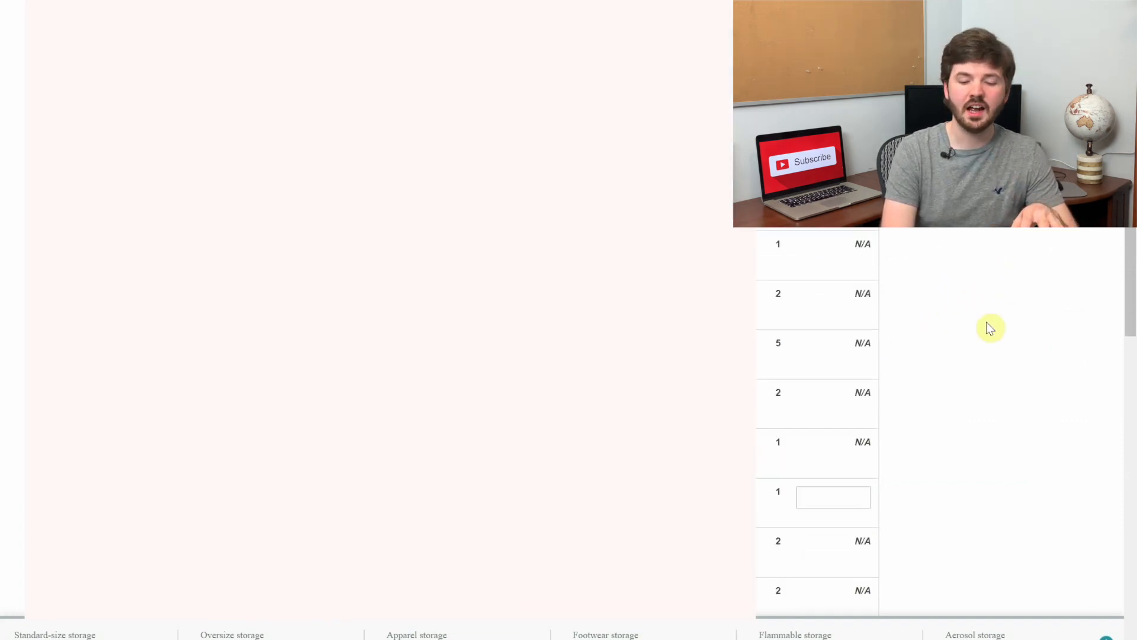
scroll(990, 327, down, 10)
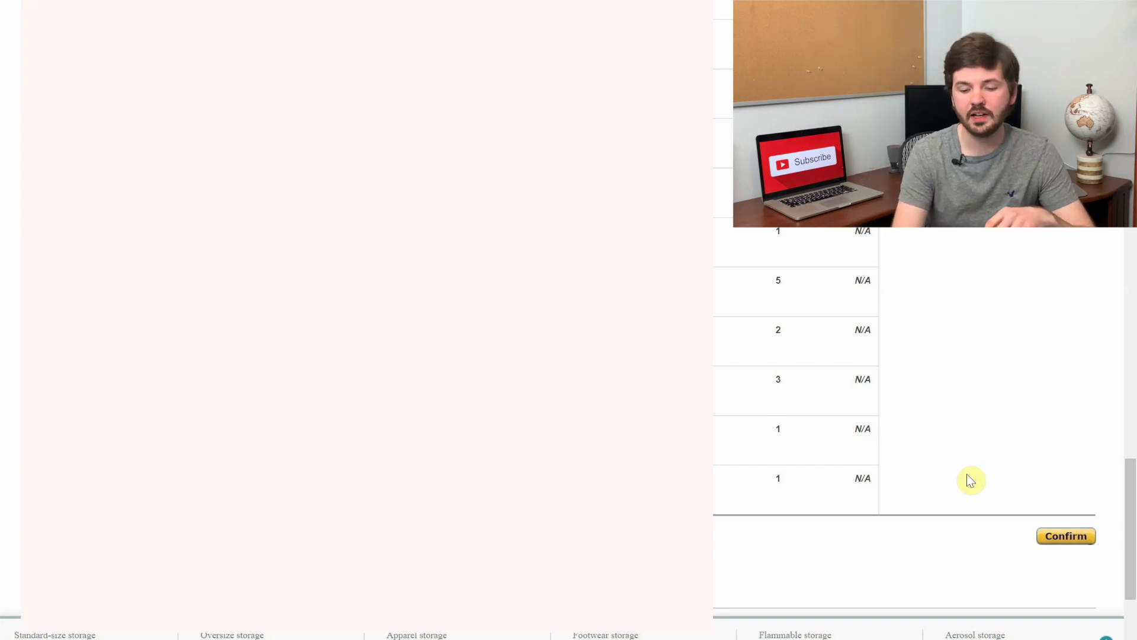
click(1071, 542)
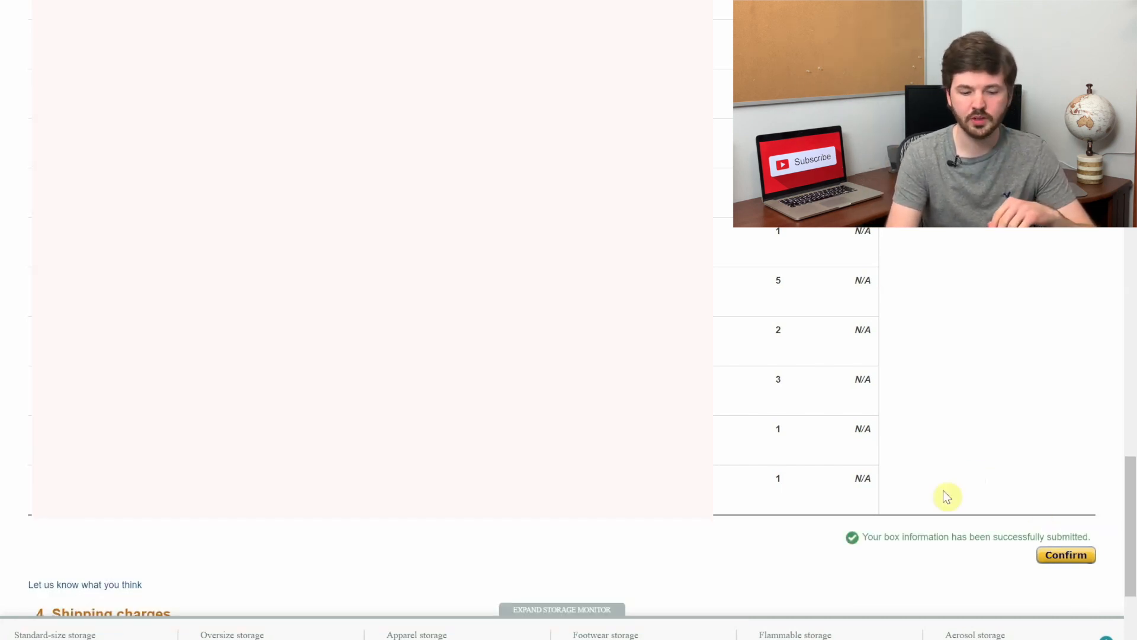
Calculate the SMF1 shipment's shipping charges, agree to the terms and conditions, and accept the charges
scroll(944, 491, down, 3)
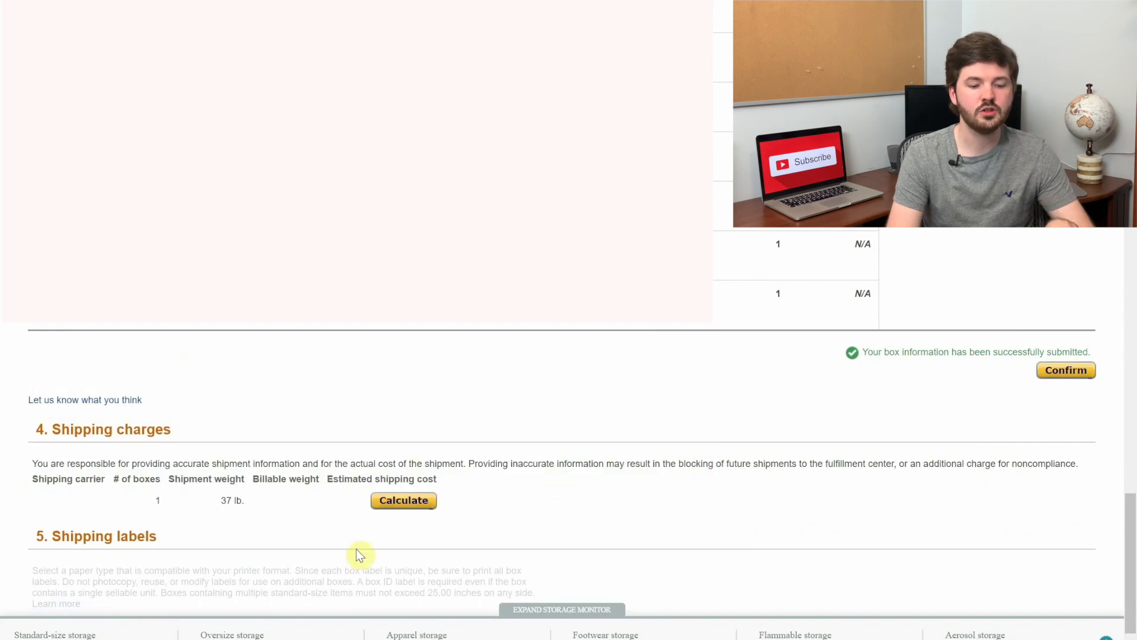
click(401, 500)
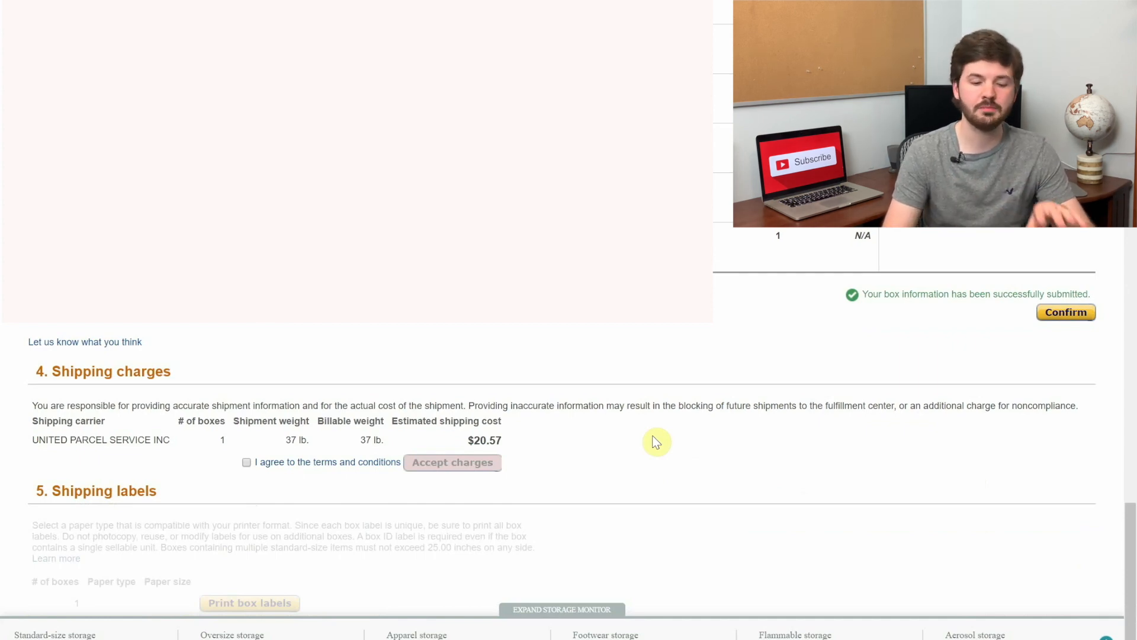
click(244, 463)
click(421, 468)
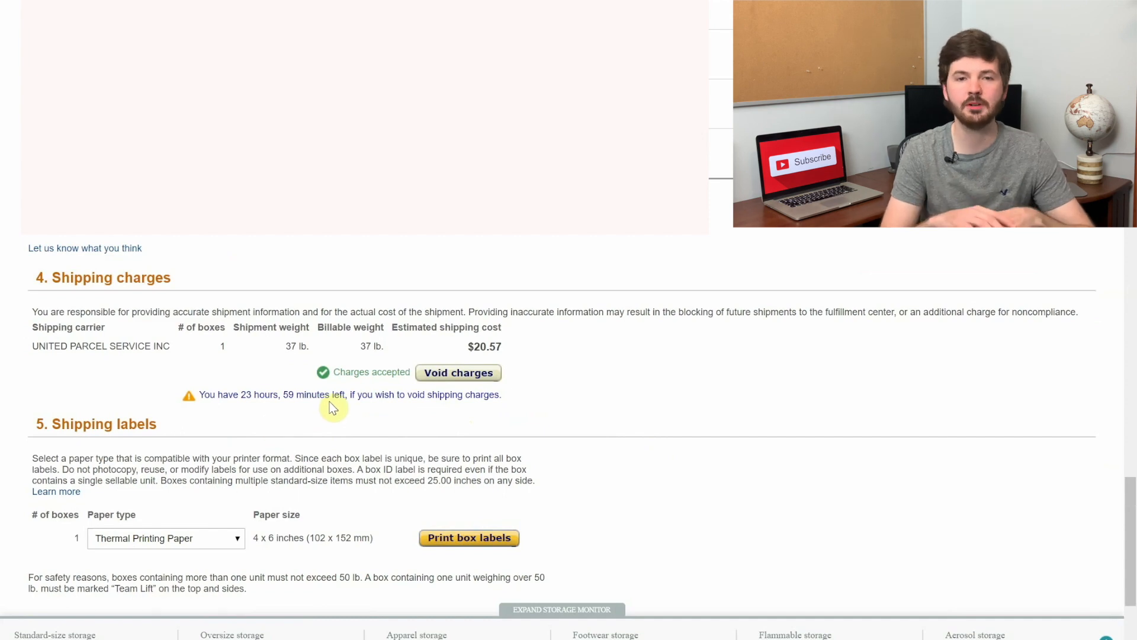
Complete the SMF1 shipment and open the next shipment, going to ABE8, to work on
scroll(703, 423, down, 4)
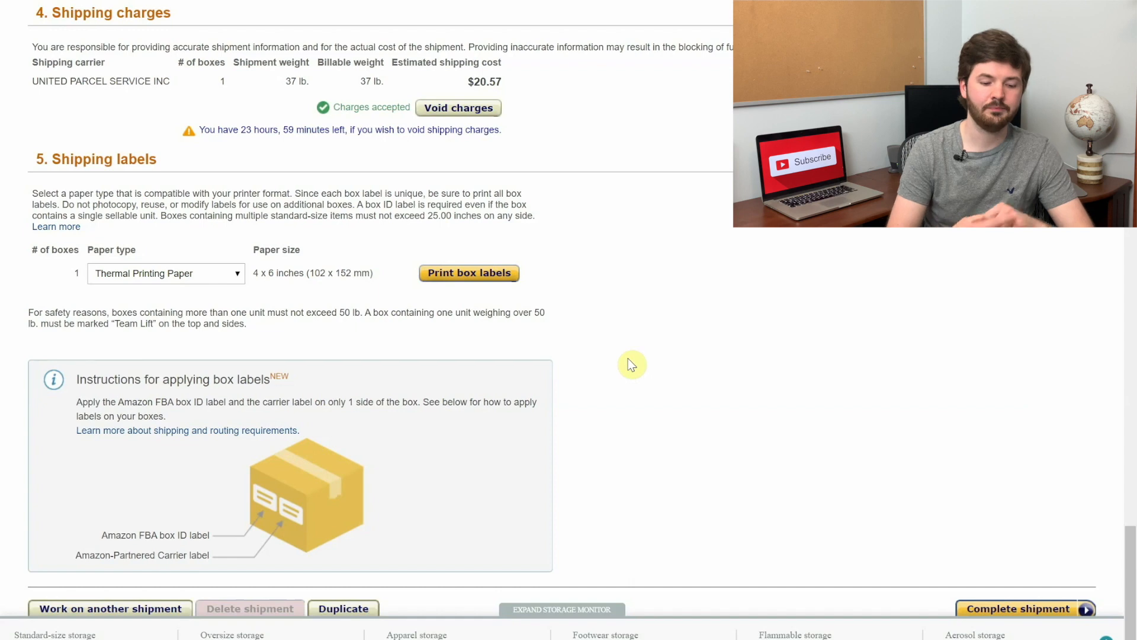
scroll(631, 364, down, 2)
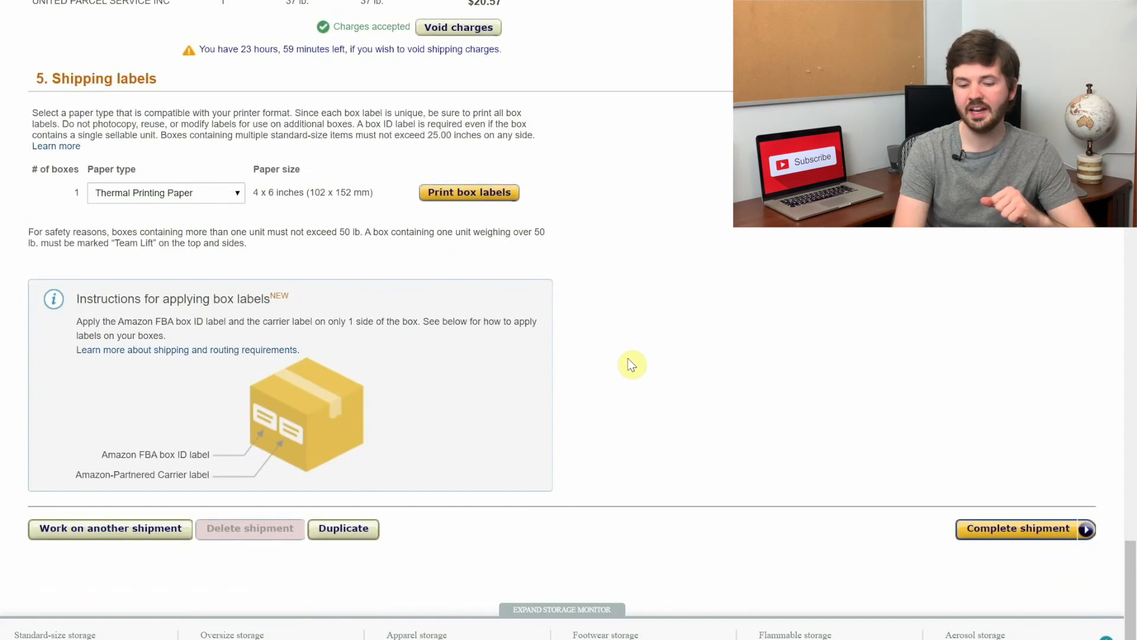
click(980, 528)
click(953, 449)
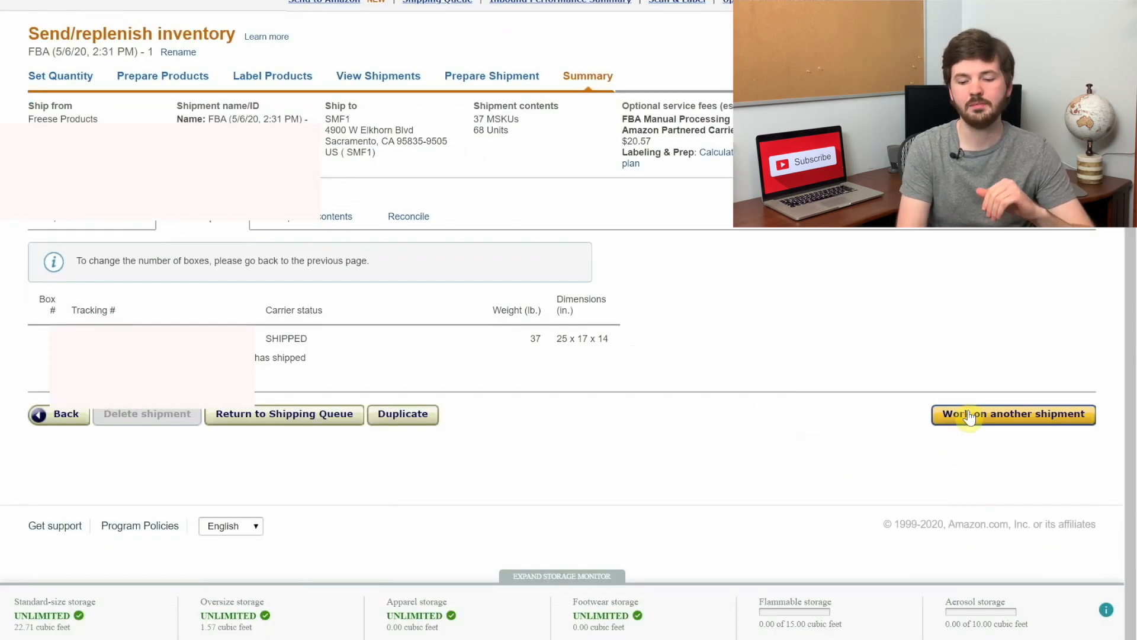
click(971, 316)
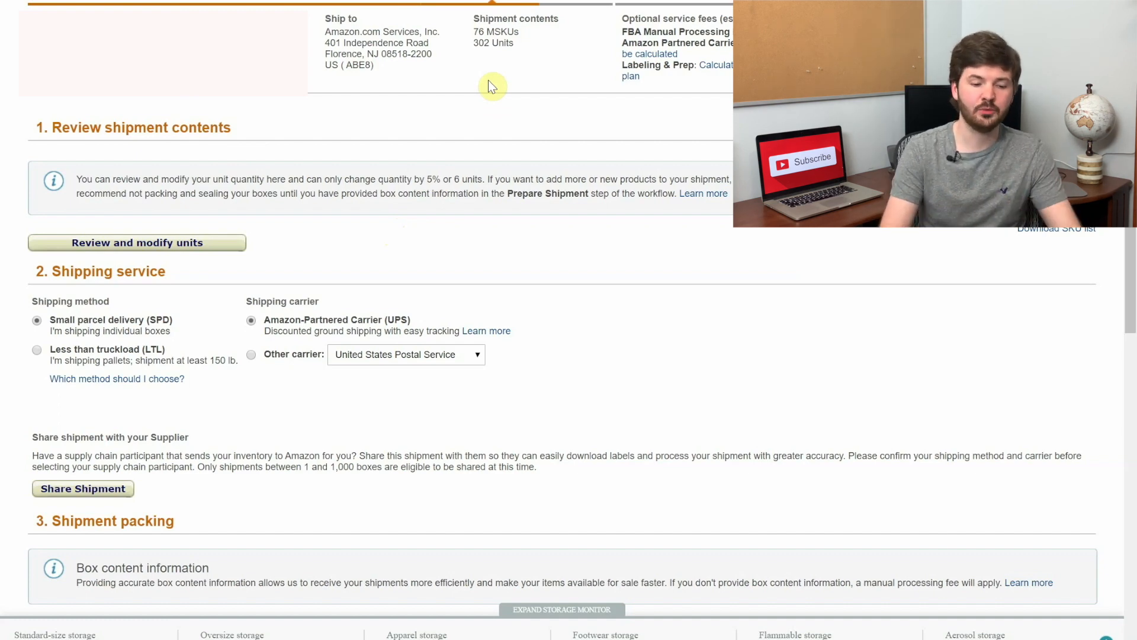
Set the ABE8 shipment's packing to More than one SKU per box
scroll(603, 226, down, 1)
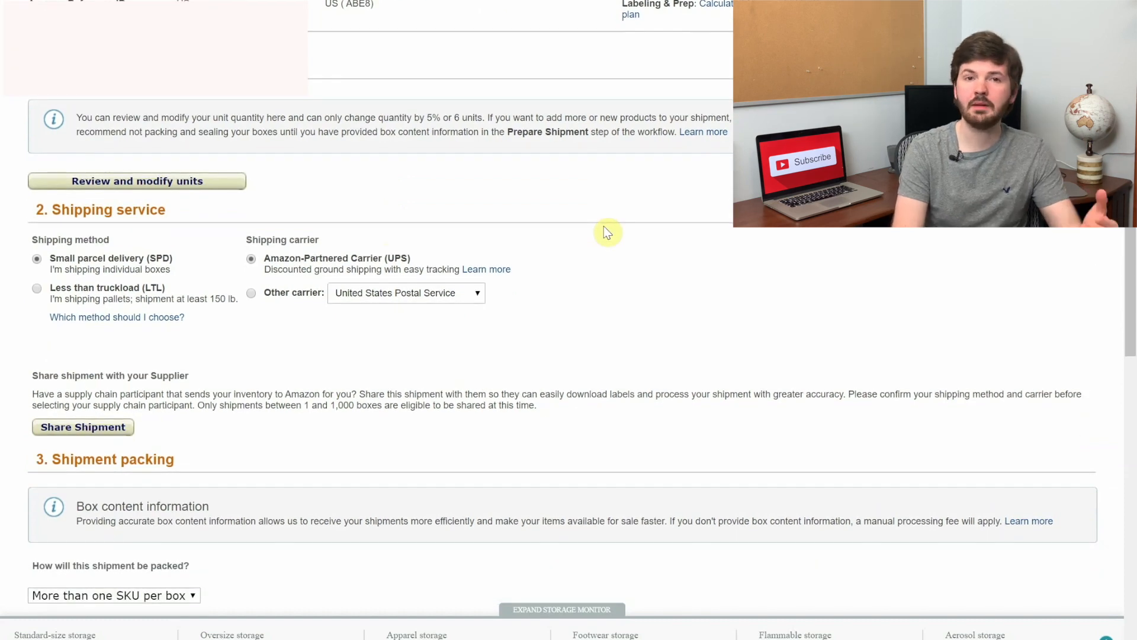
scroll(604, 228, down, 1)
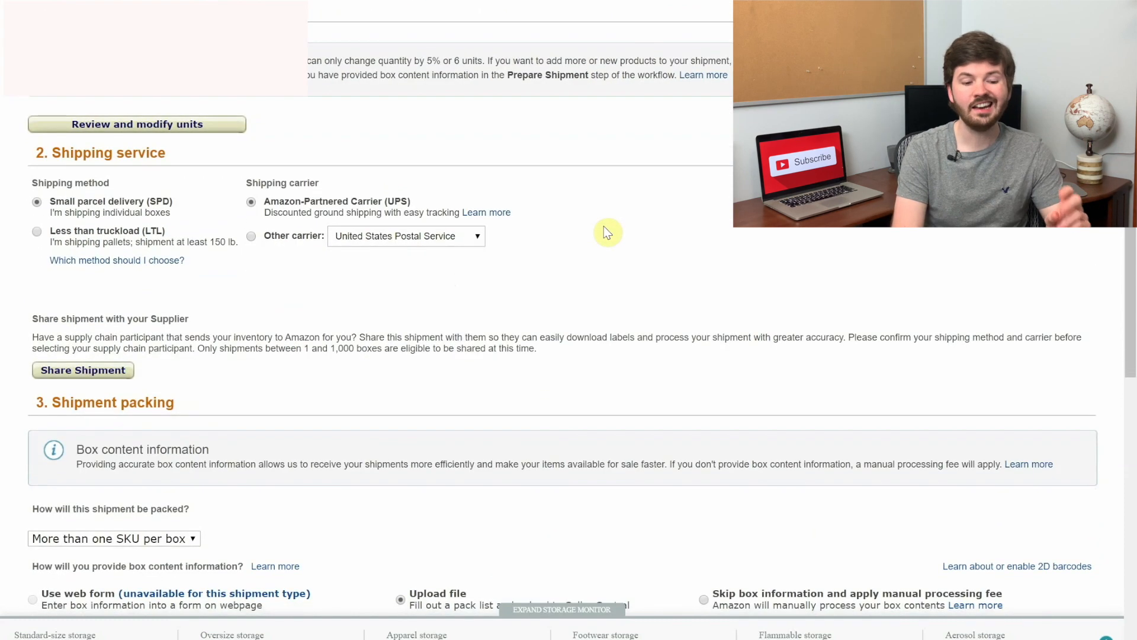
scroll(603, 226, down, 5)
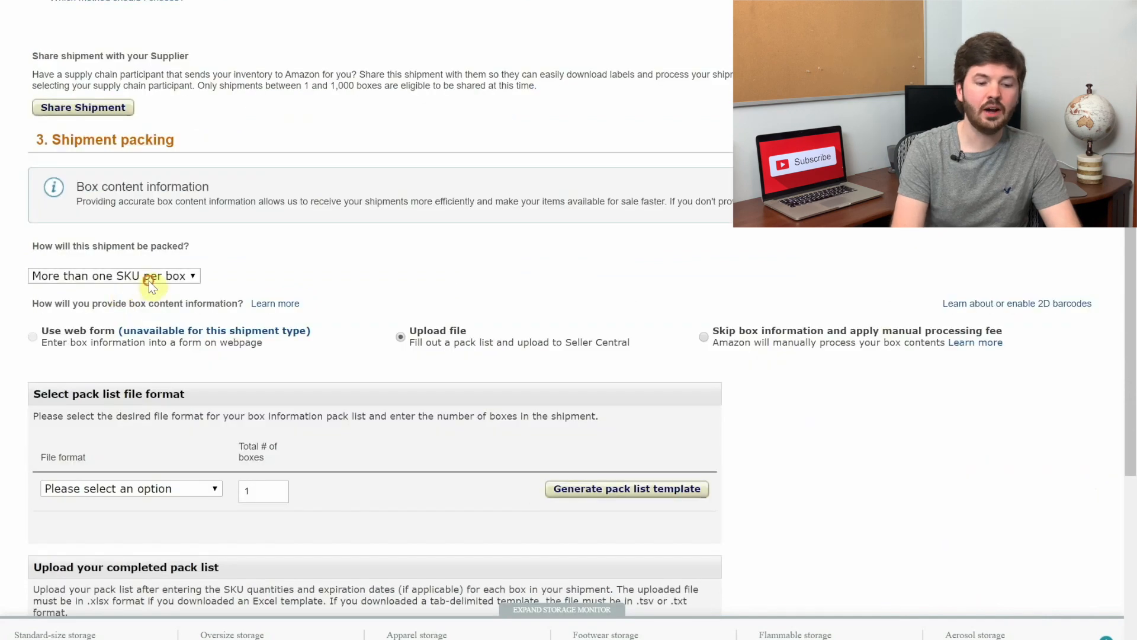
click(149, 285)
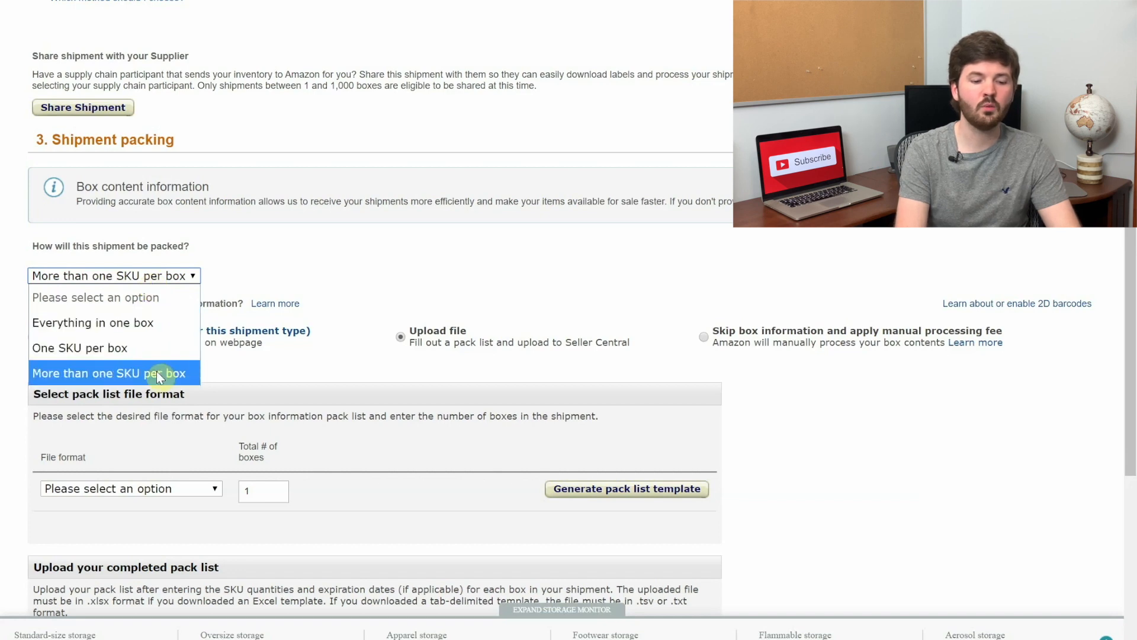
click(200, 373)
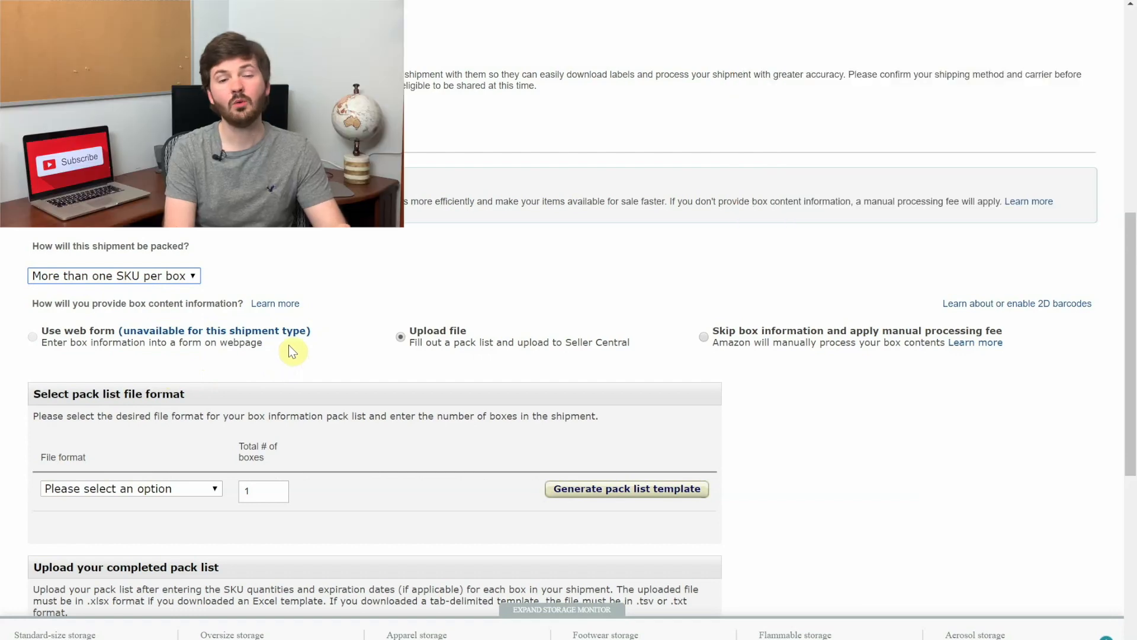
Read why the web form is unavailable for this shipment type and compare the limits with the shipment contents
click(292, 333)
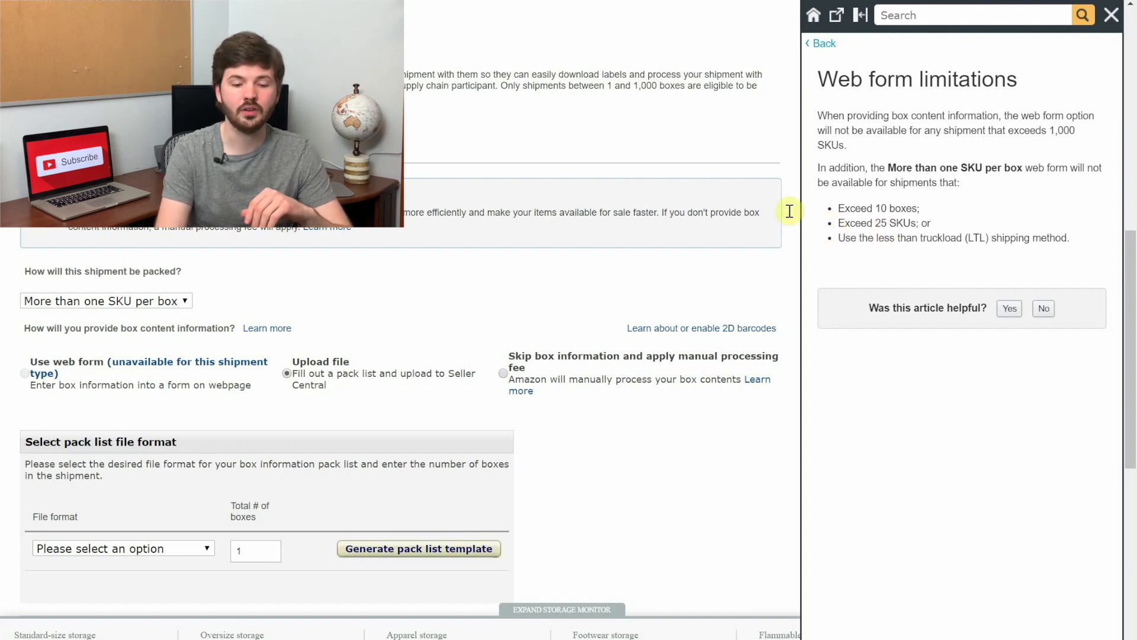
click(1112, 26)
scroll(754, 223, up, 7)
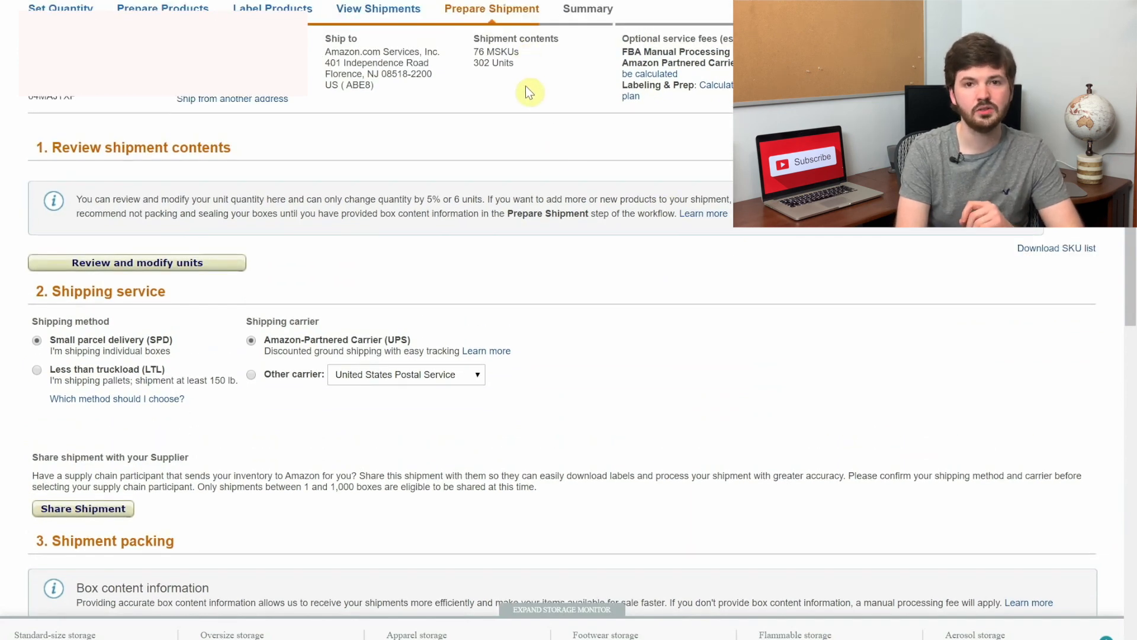
Generate an Excel (.xlsx) pack list template for 5 boxes
scroll(526, 87, down, 10)
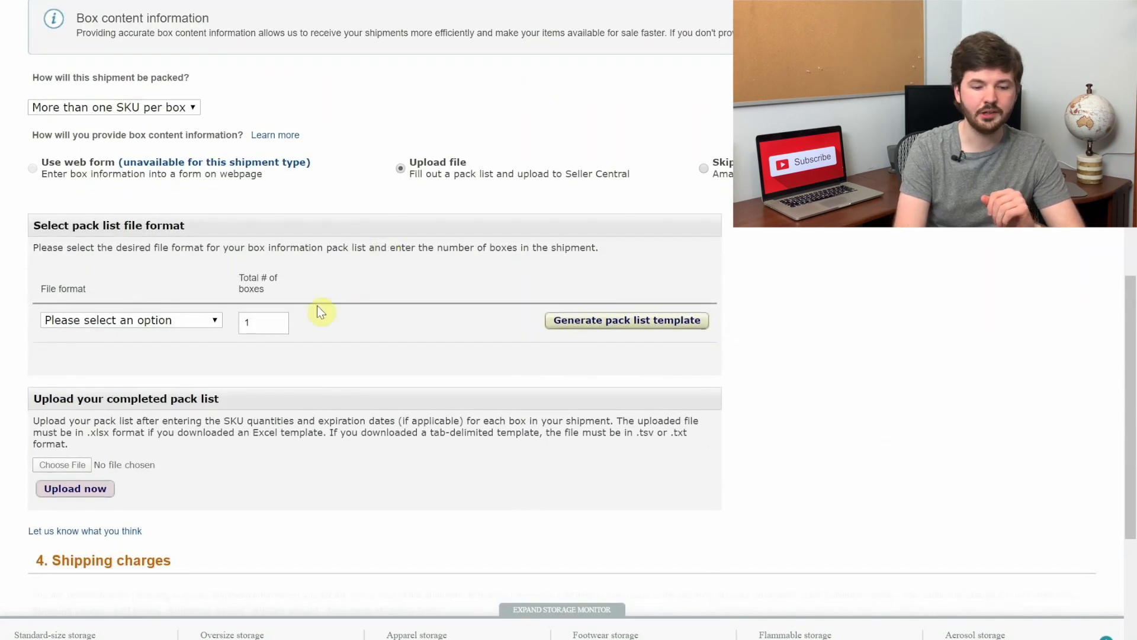
double_click(265, 322)
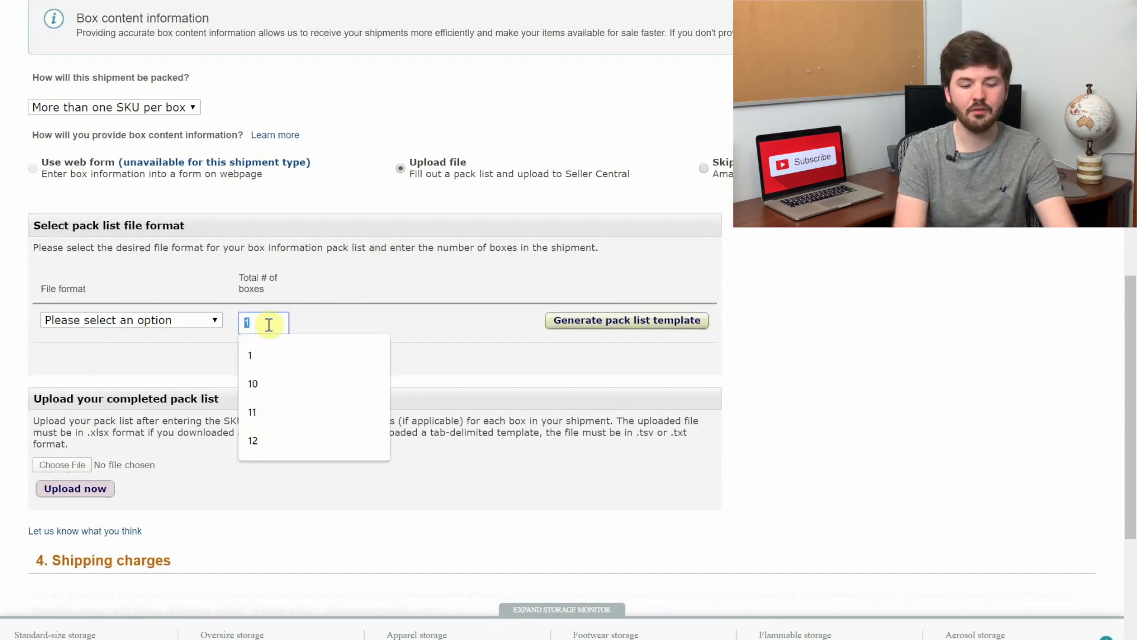
text(5)
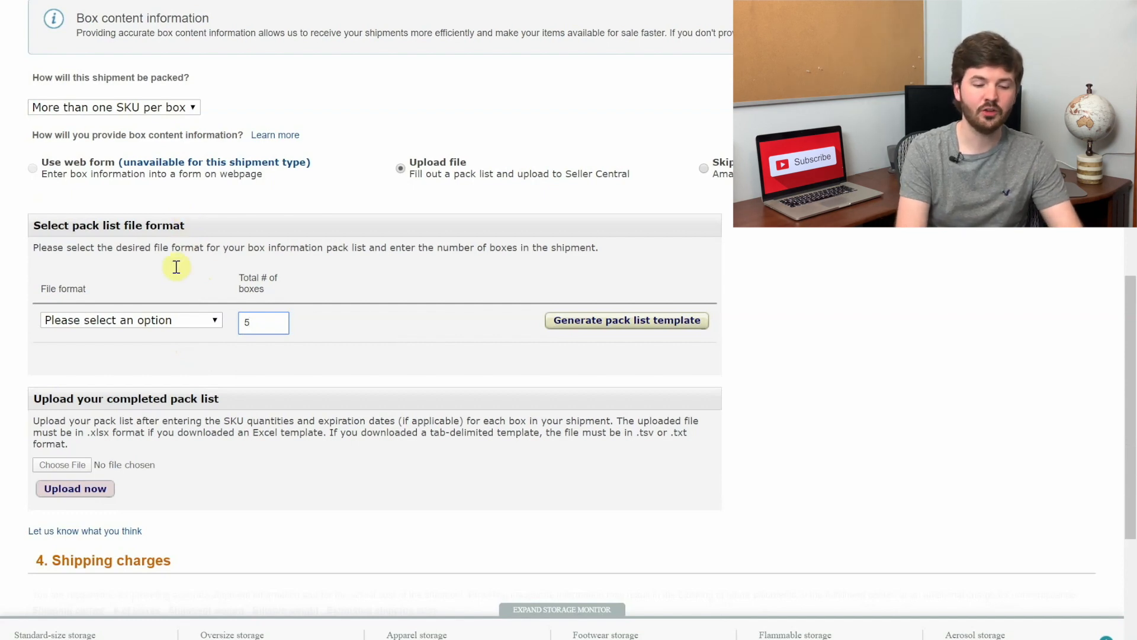
click(176, 319)
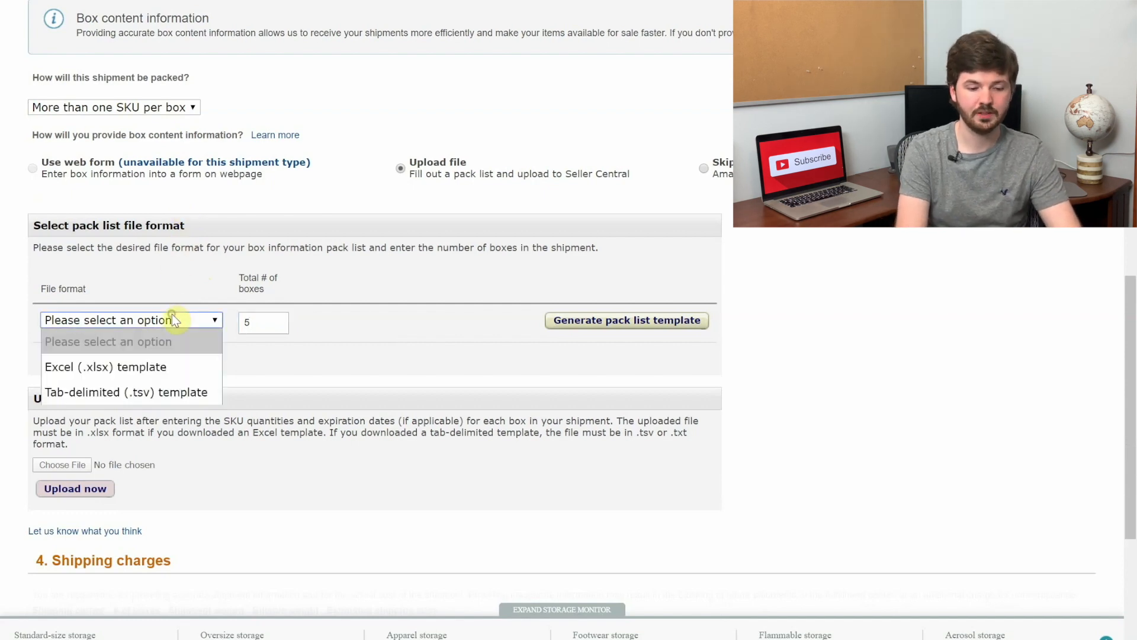
click(159, 367)
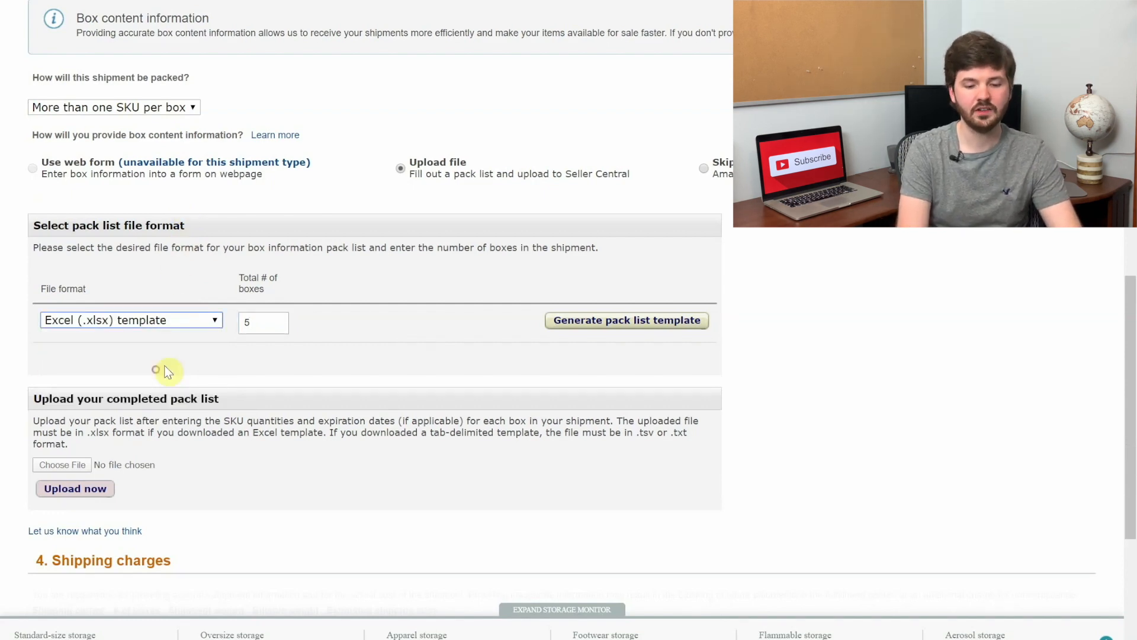
click(597, 332)
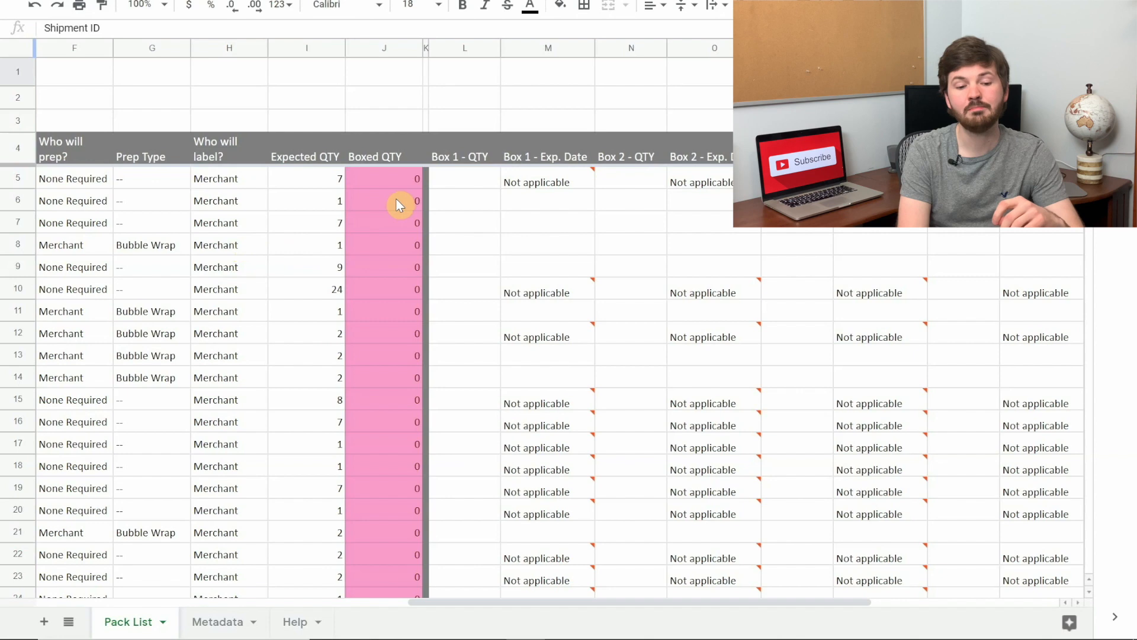
Enter a Box 1 quantity of 6 for the first product in the pack list spreadsheet
click(471, 183)
text(6)
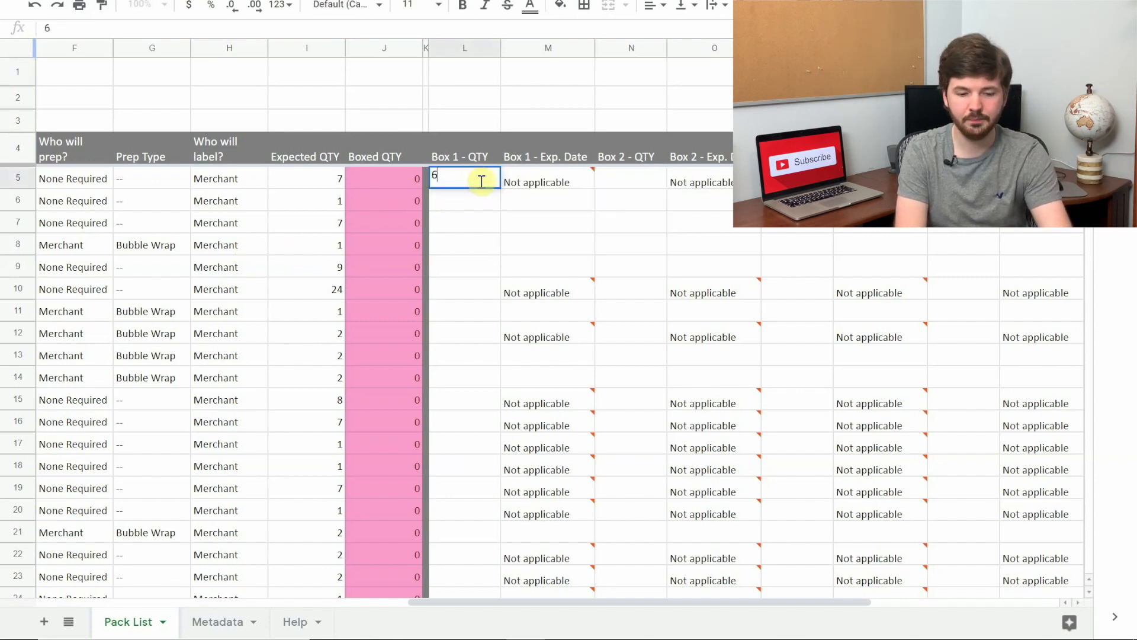
key(Tab)
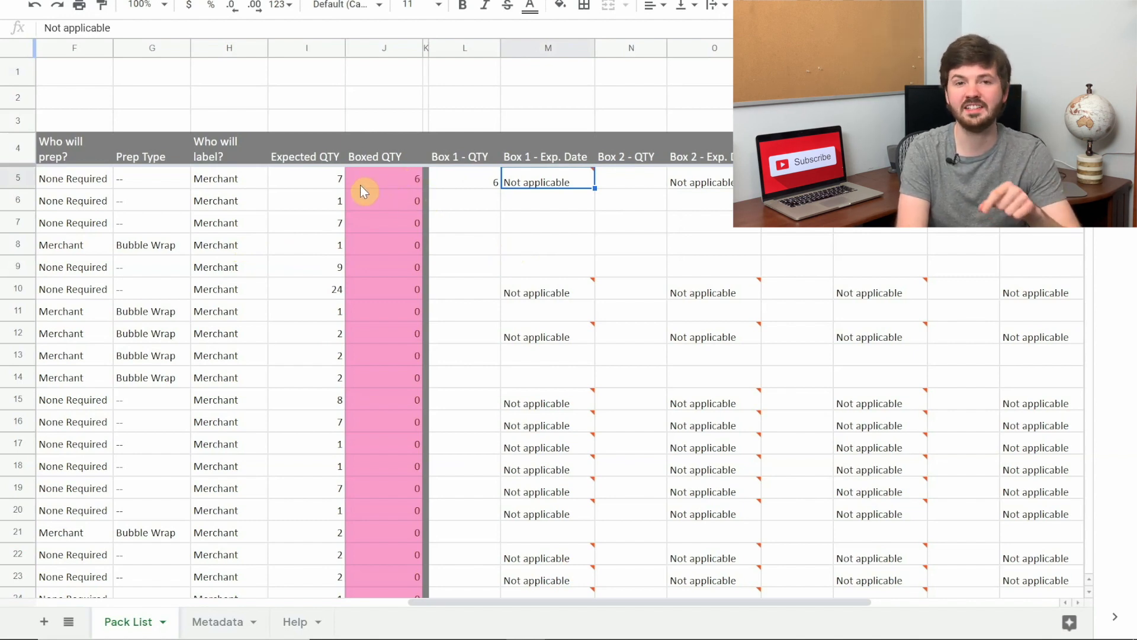
Set the first product's Box 1 quantity to 7 and check the remaining box columns of the pack list
click(468, 178)
text(7)
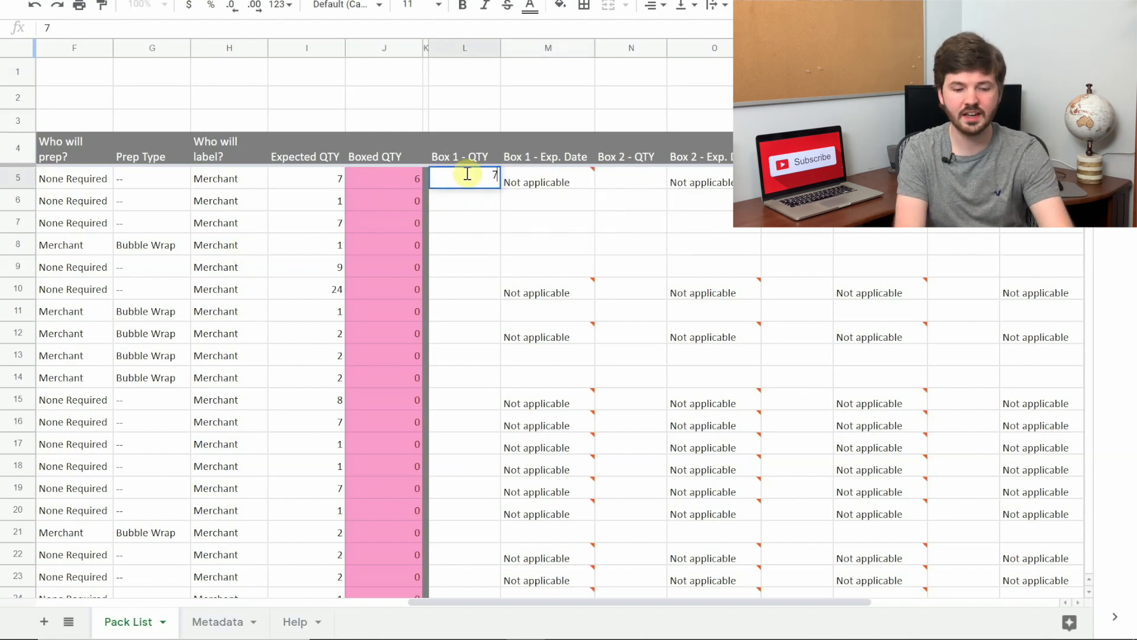
key(Tab)
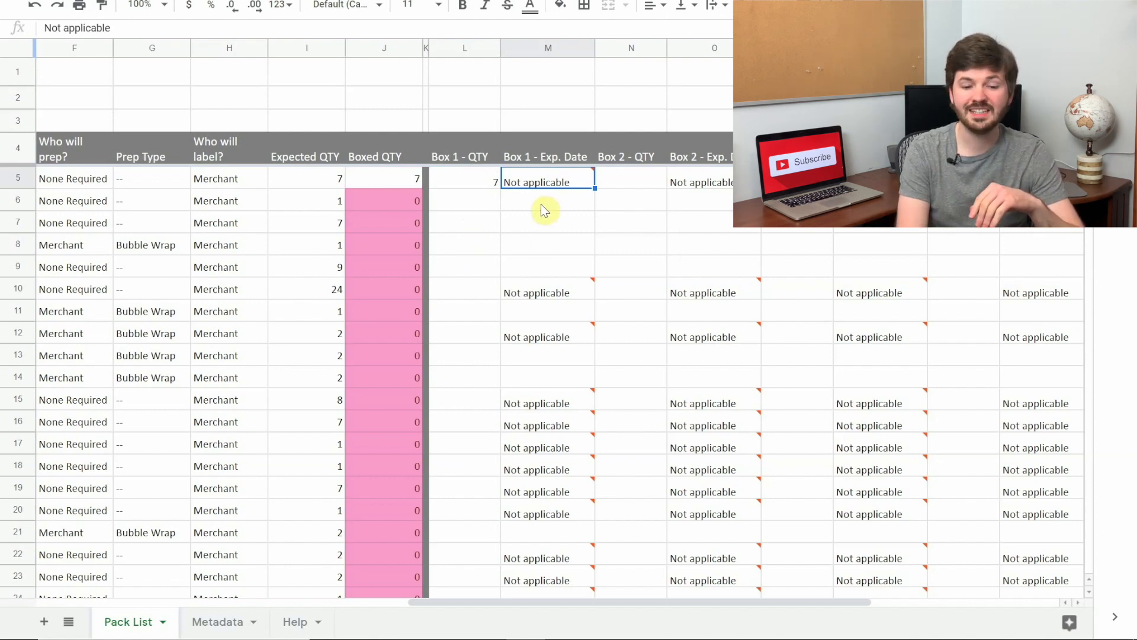
mouse_move(542, 188)
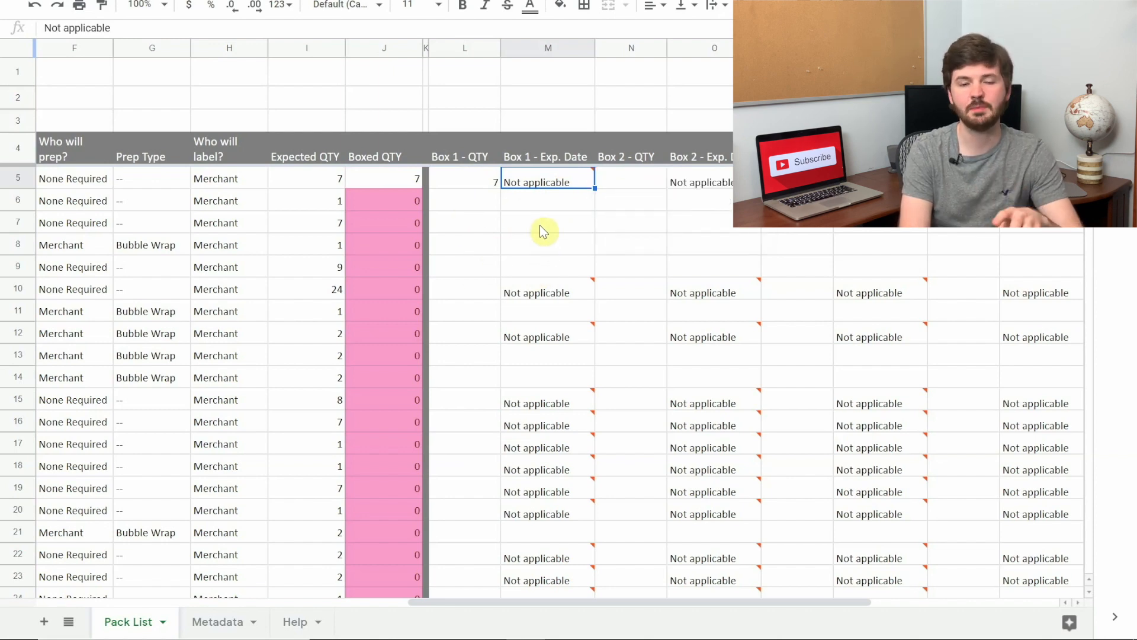
scroll(599, 223, right, 5)
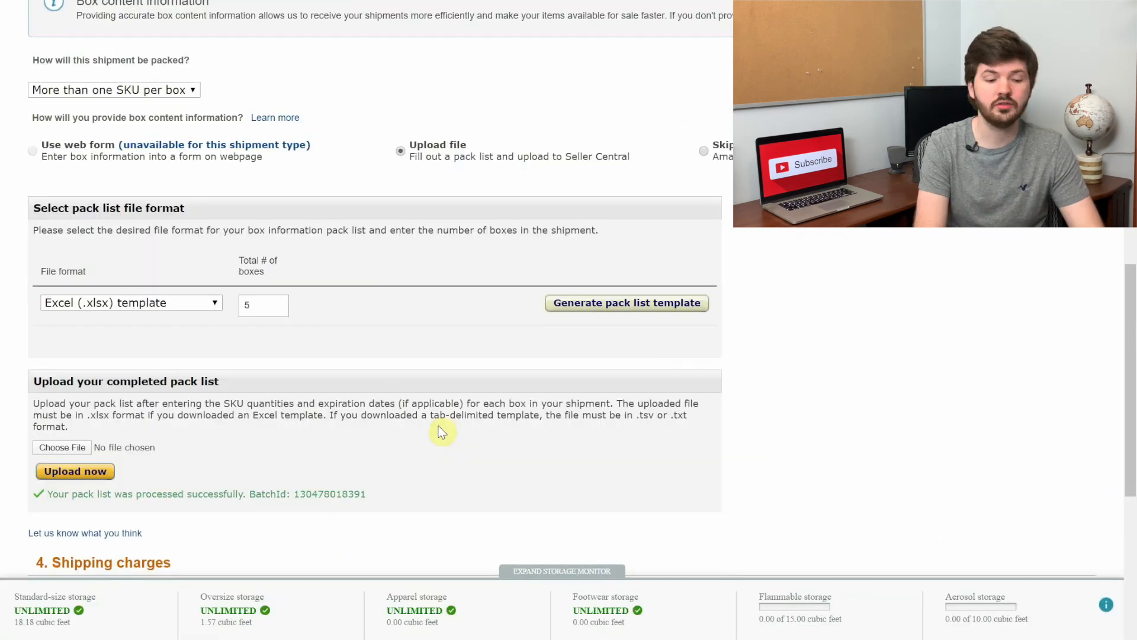
Upload the completed .xlsx pack list spreadsheet to the ABE8 shipment
click(70, 453)
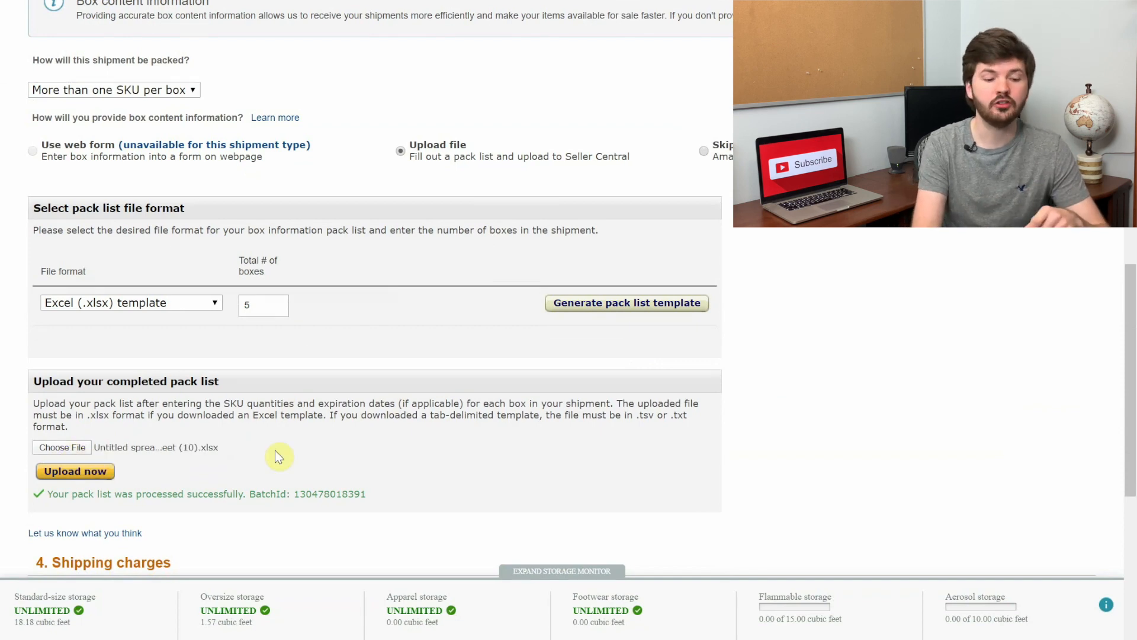
click(91, 471)
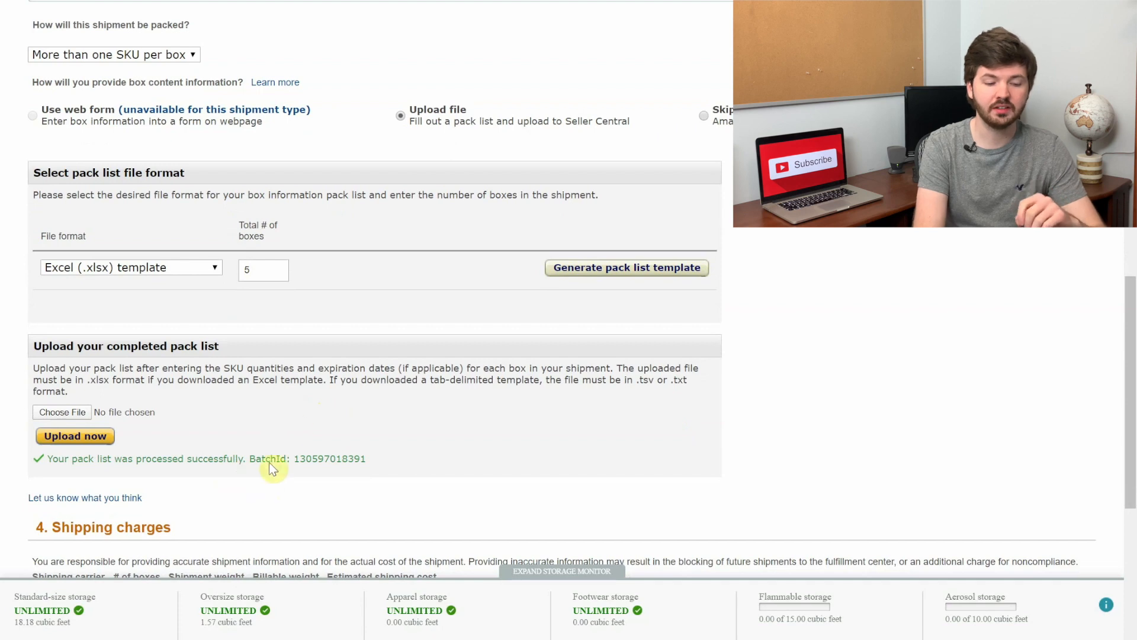
Calculate the ABE8 shipment's charges for the five boxes, agree to the terms and conditions, and accept them
scroll(269, 462, down, 3)
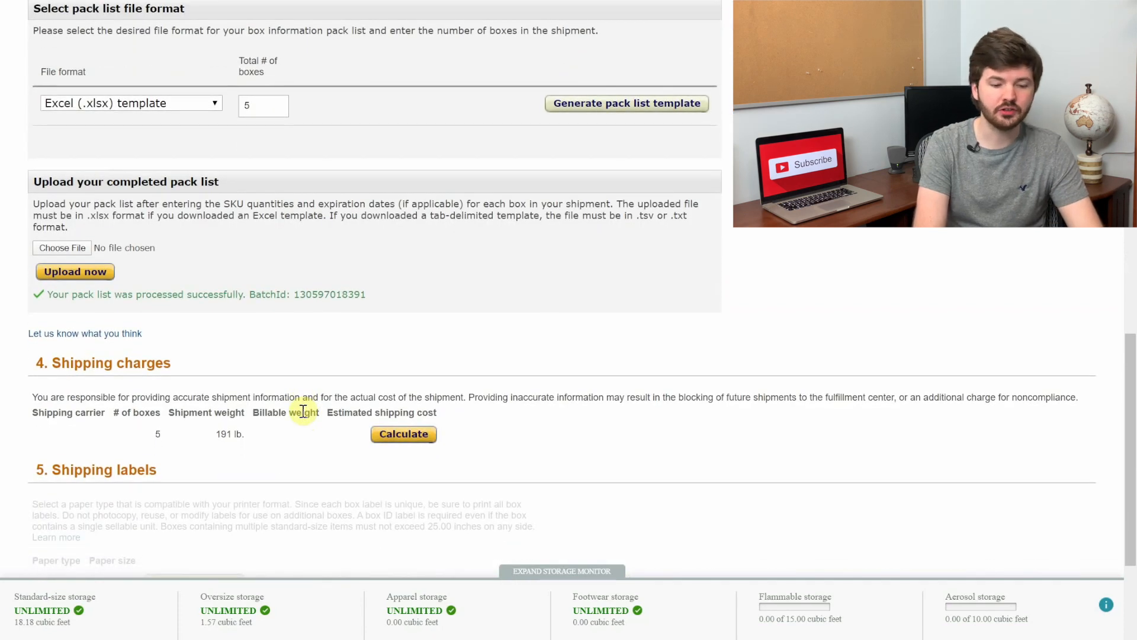
click(388, 433)
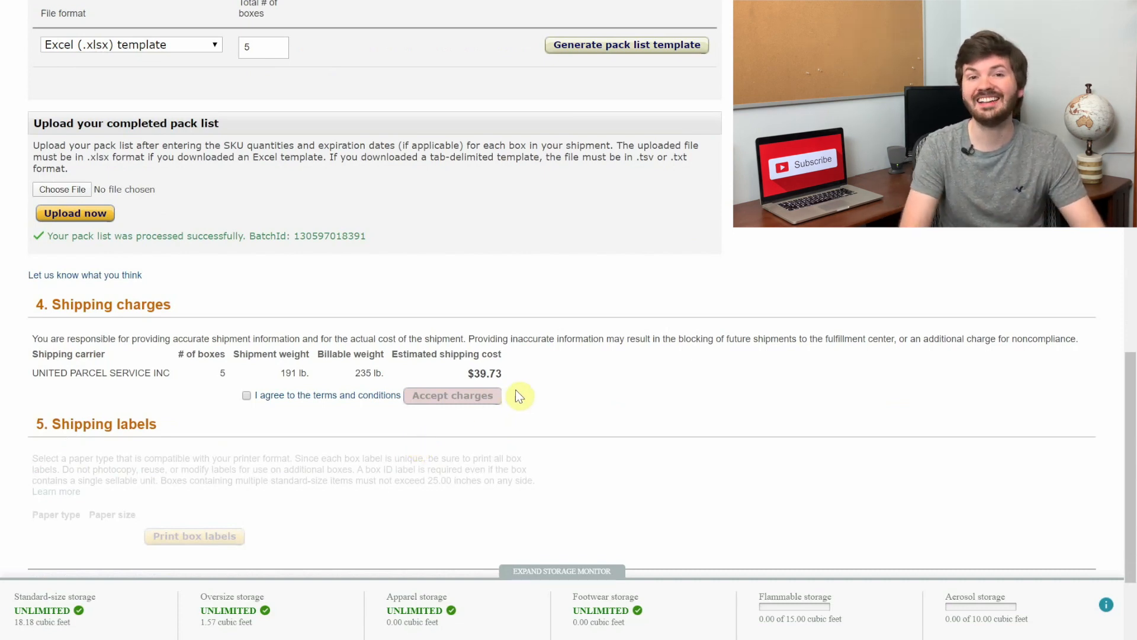
click(246, 395)
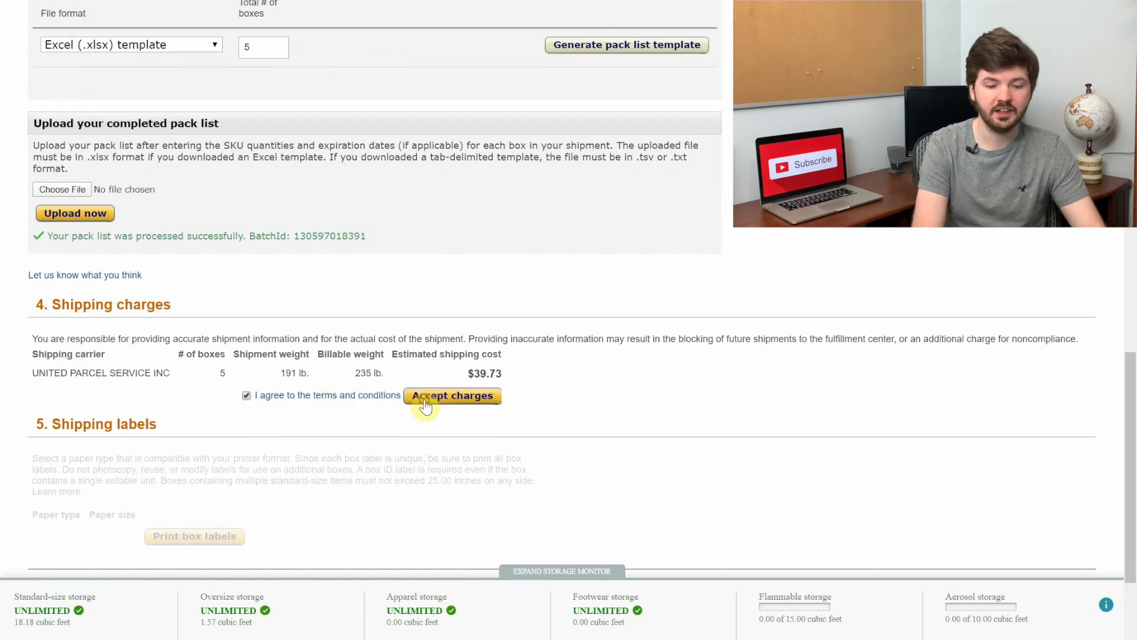
click(452, 395)
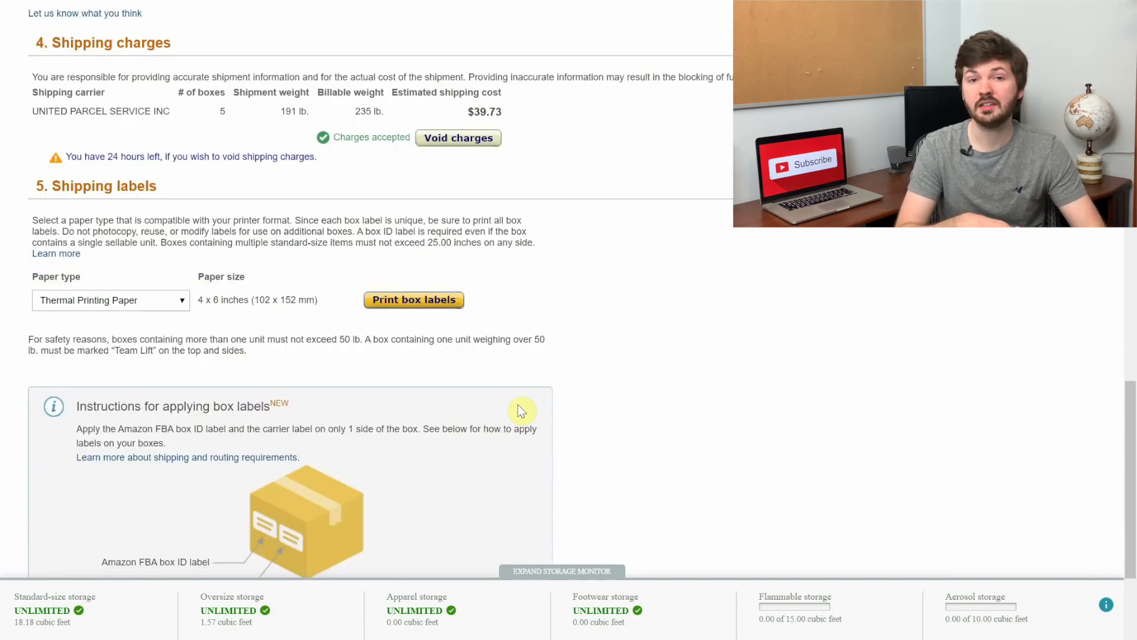